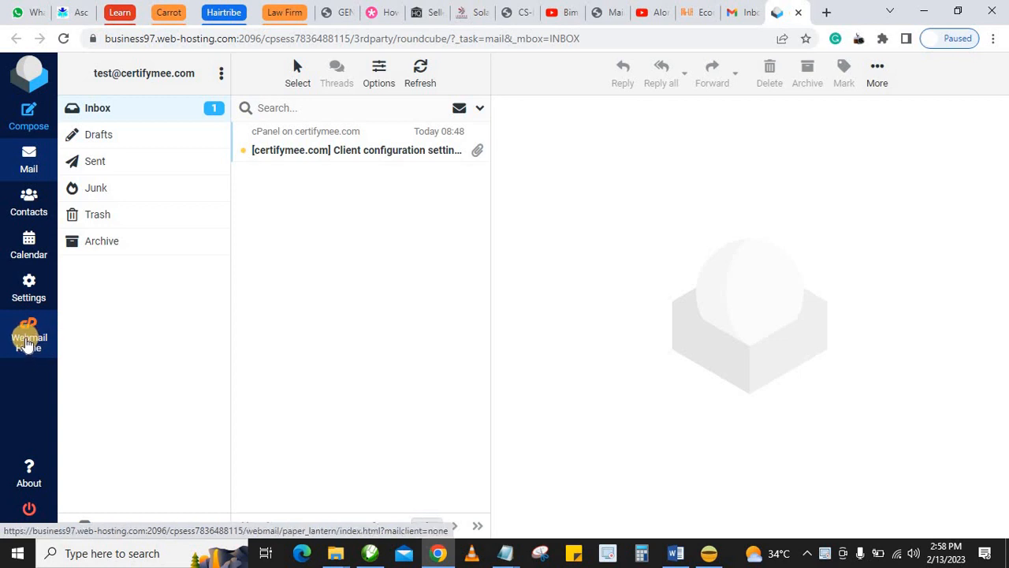
- Open the webmail profile's mail client configuration page and bring up its manual Secure SSL/TLS settings
click(28, 340)
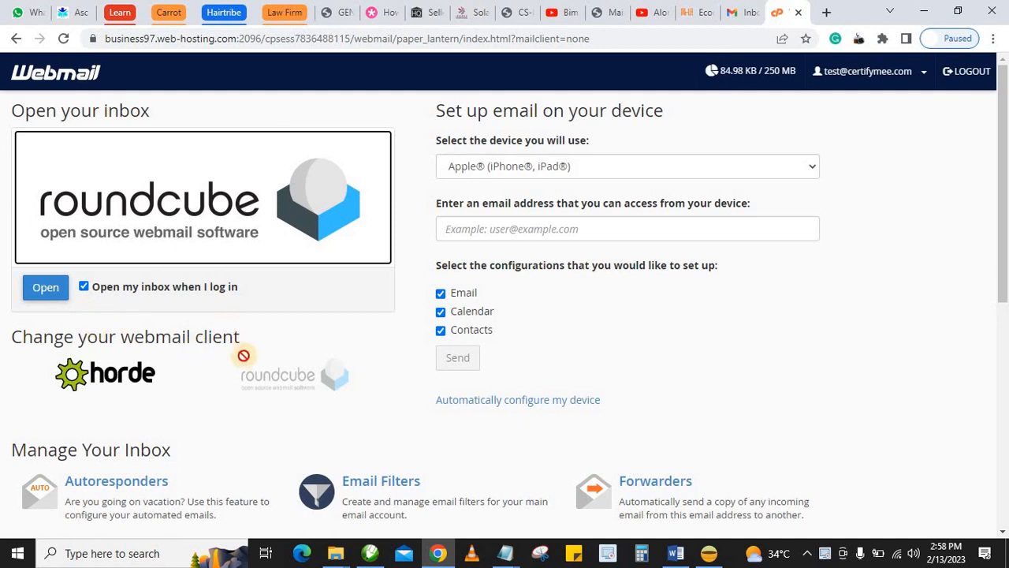
scroll(244, 359, down, 6)
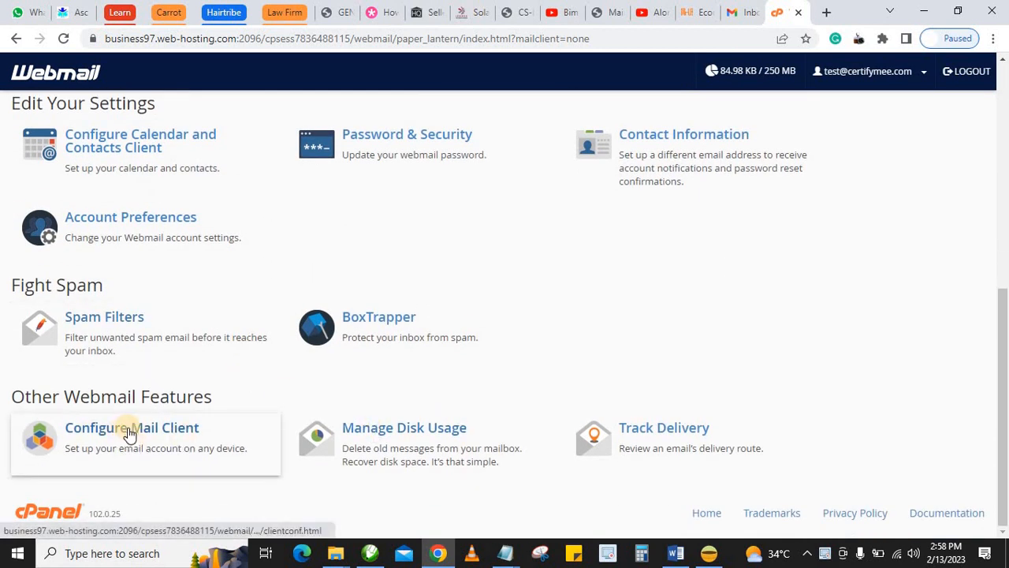
click(130, 430)
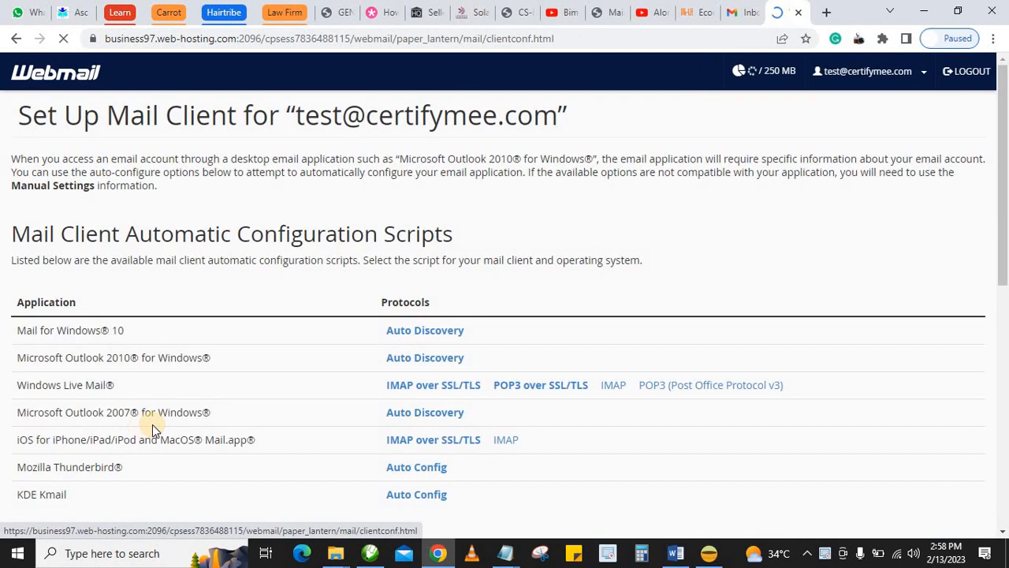
scroll(224, 330, down, 10)
scroll(212, 331, up, 2)
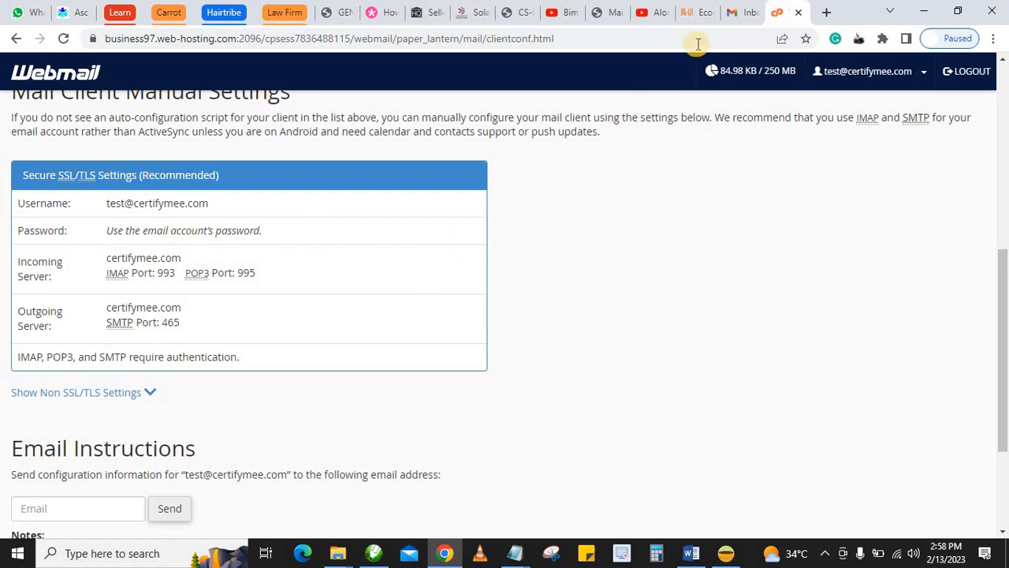
- Switch to Gmail and start adding another email address under Send mail as in the Accounts and Import settings
click(751, 9)
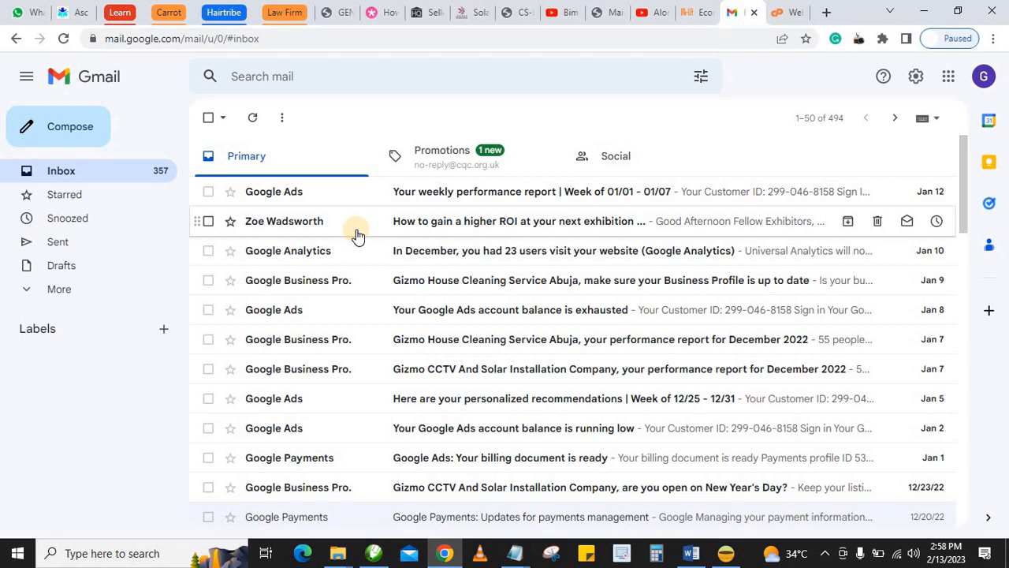
click(917, 77)
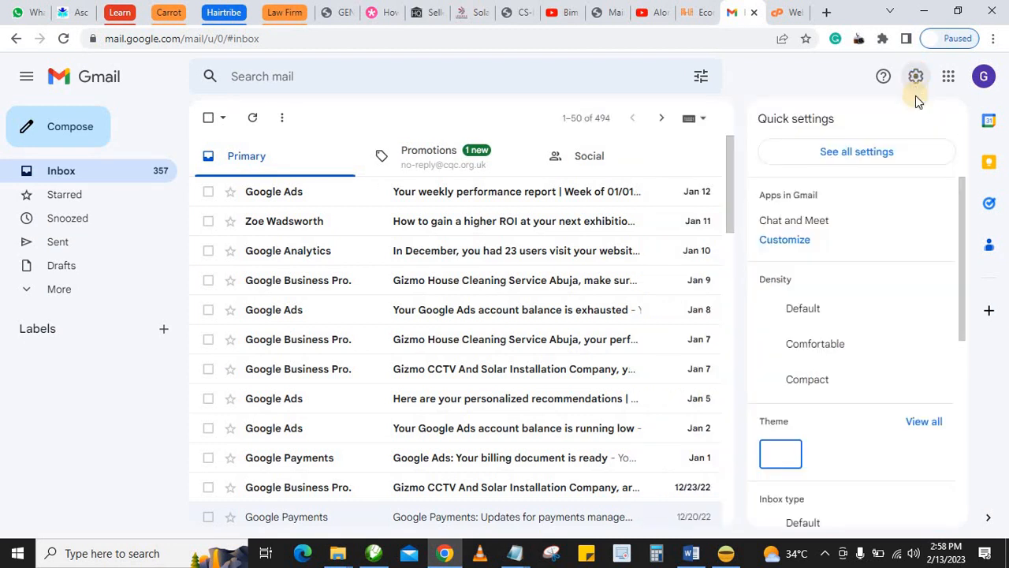
click(868, 152)
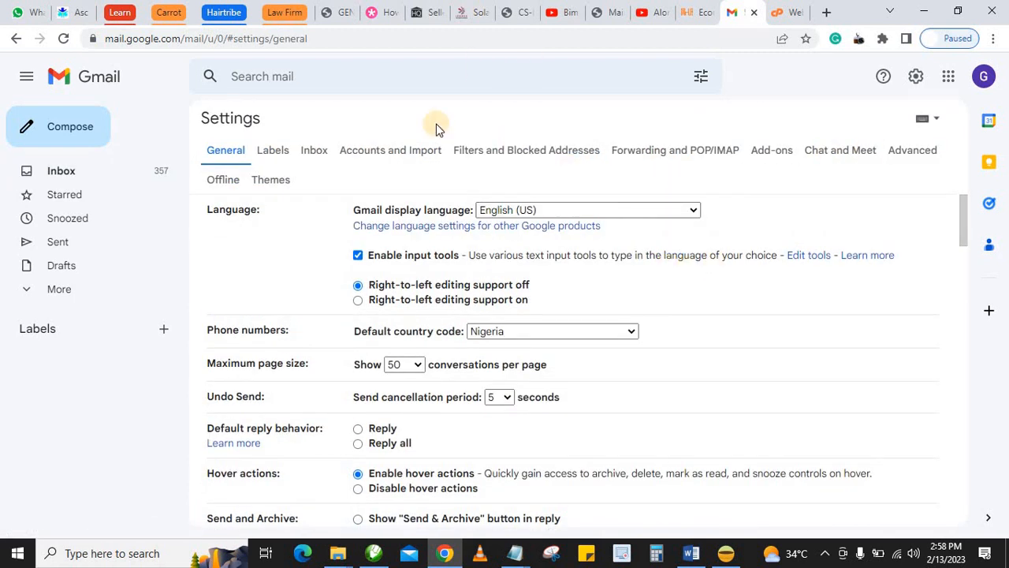
click(390, 155)
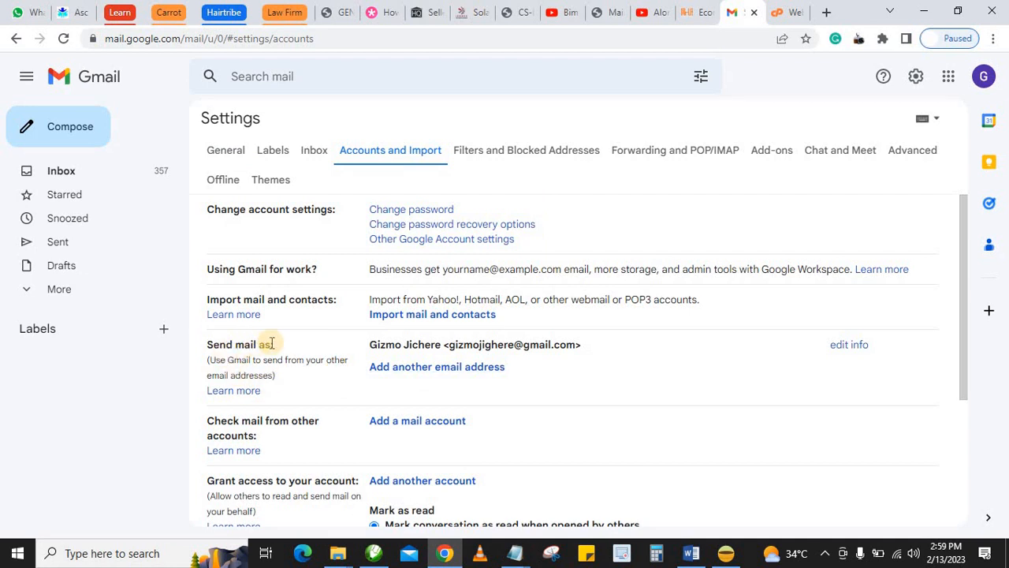
drag(286, 344, 361, 347)
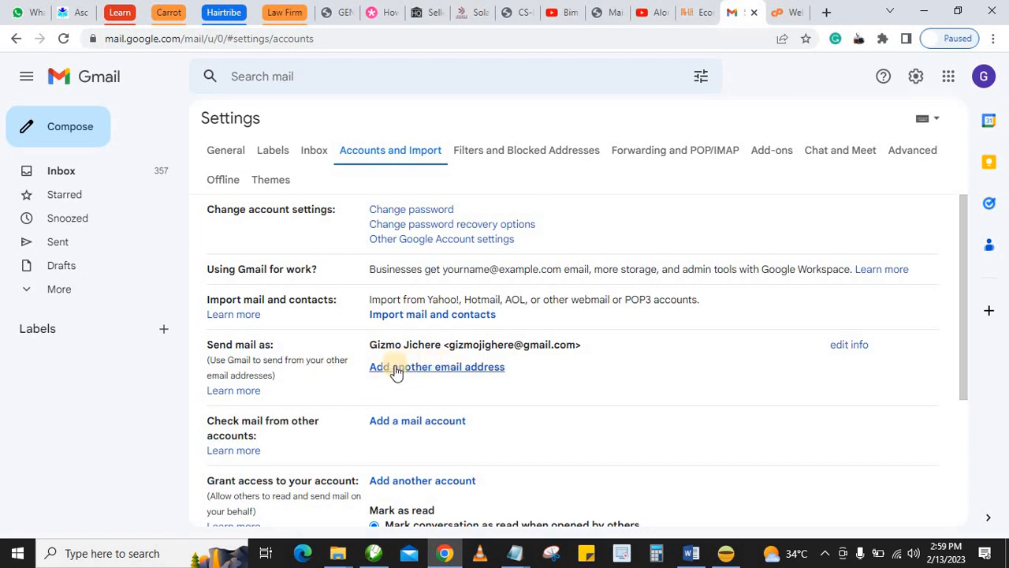
click(453, 367)
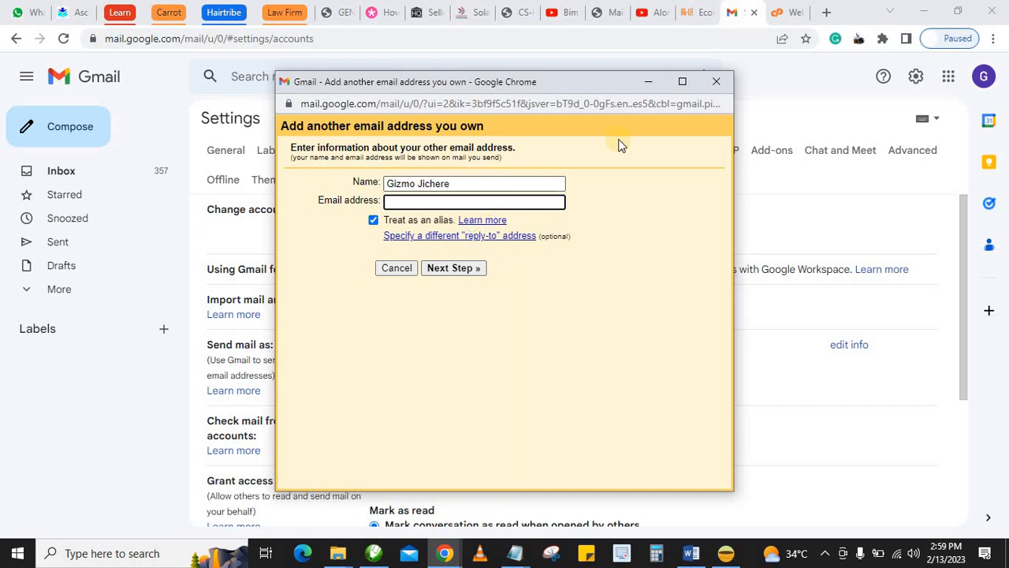
- Set the sender name for the additional email address to Test Company
click(474, 182)
key(ctrl+shift+Left)
key(ctrl+shift+Left)
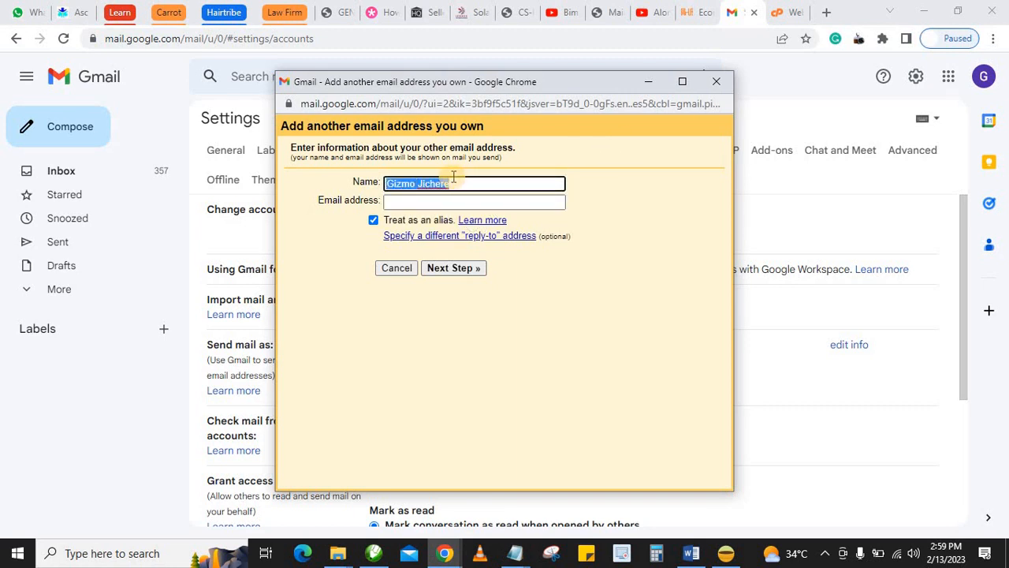
text(Test Compa)
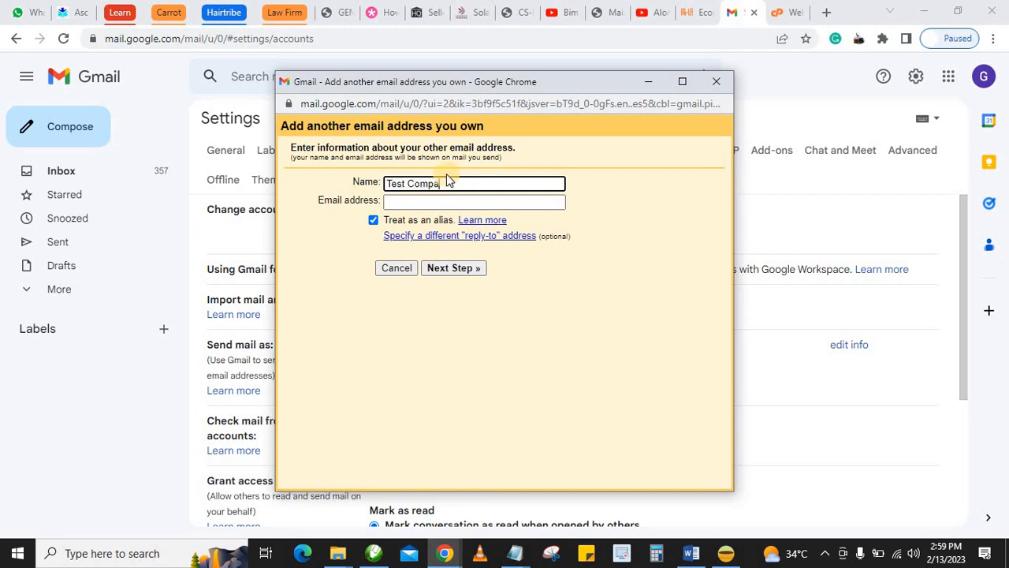
text(ny)
click(784, 12)
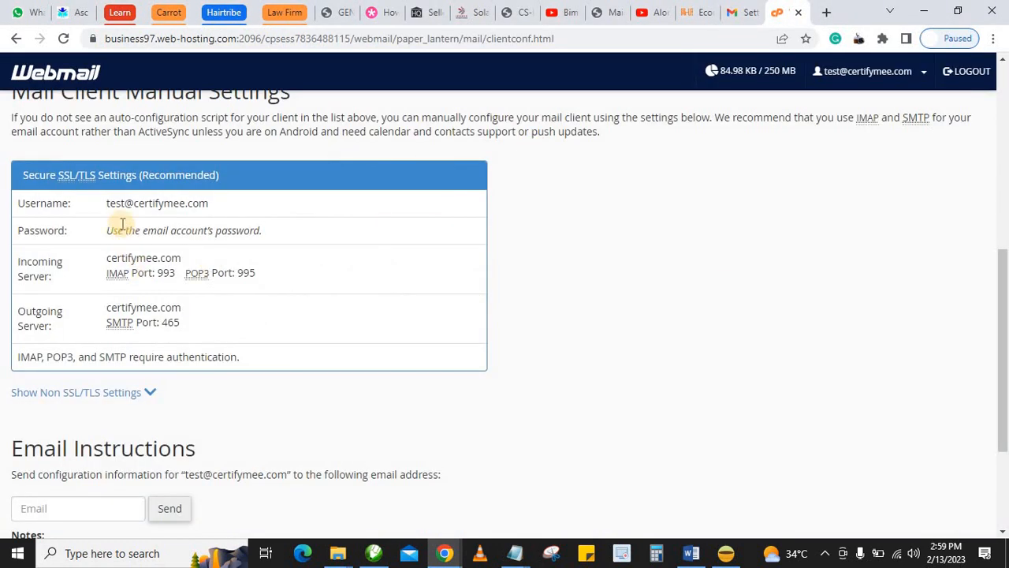
drag(106, 210, 207, 203)
right_click(181, 210)
click(197, 215)
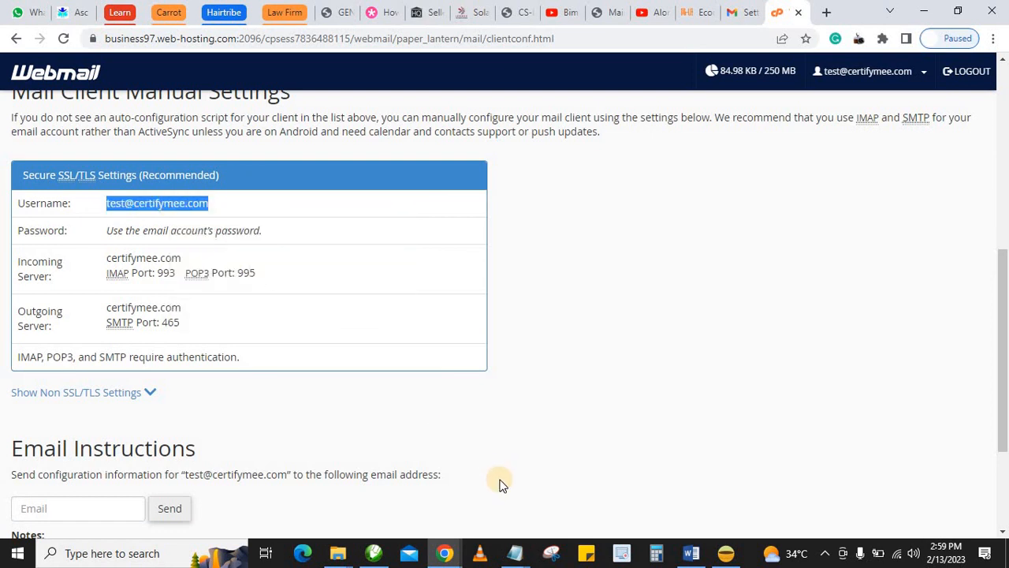
click(744, 12)
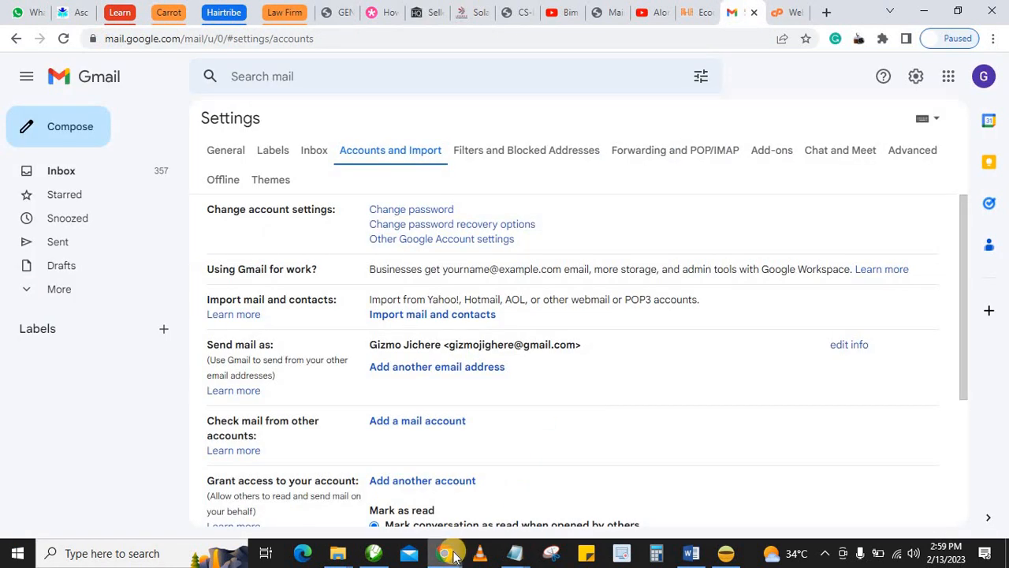
mouse_move(446, 554)
click(563, 477)
right_click(417, 206)
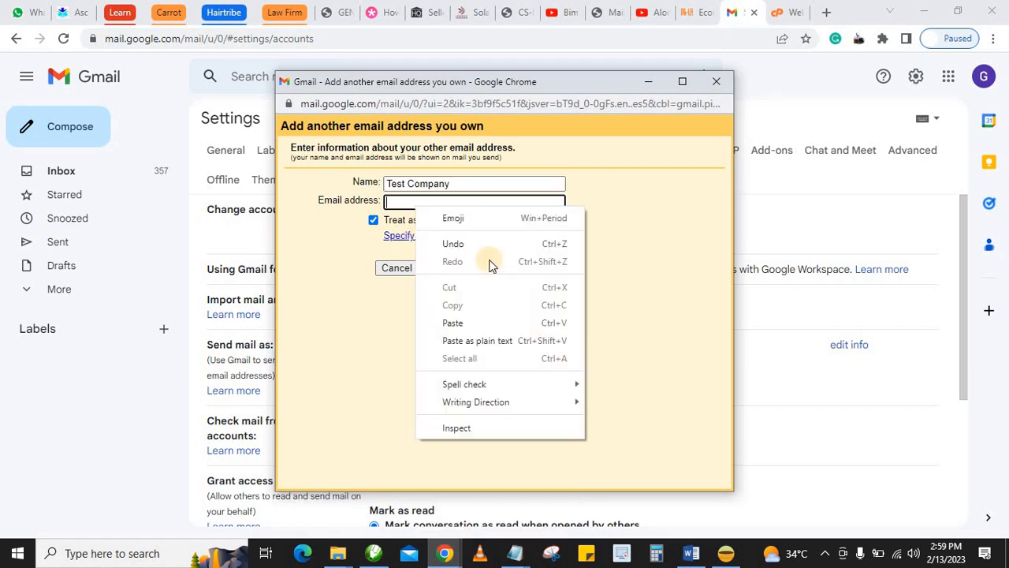
click(489, 322)
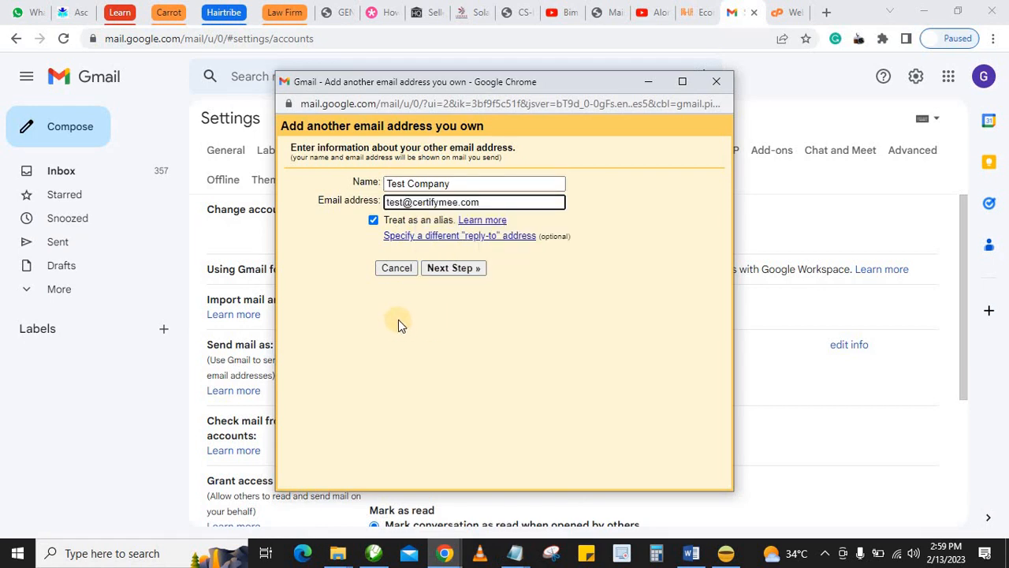
click(464, 269)
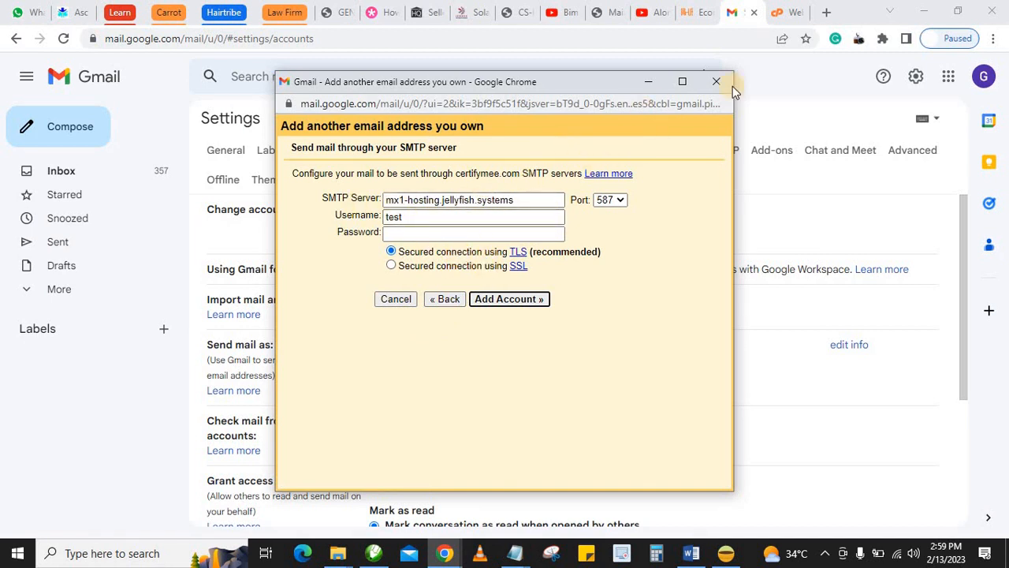
- Set the SMTP server to certifymee.com, copied from the Webmail settings, and enter the mailbox's full email address as the username
click(780, 11)
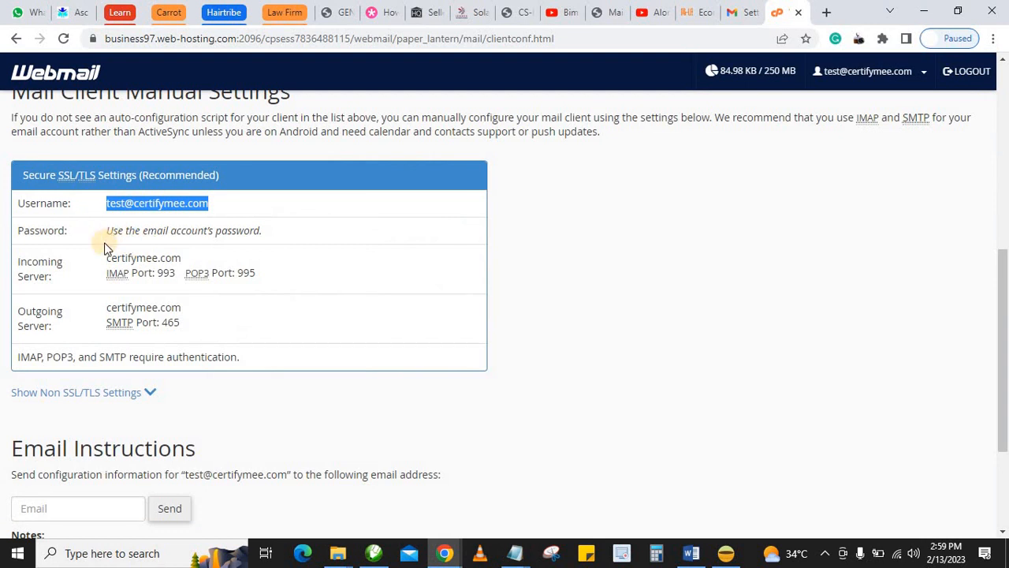
drag(105, 264, 183, 262)
right_click(160, 268)
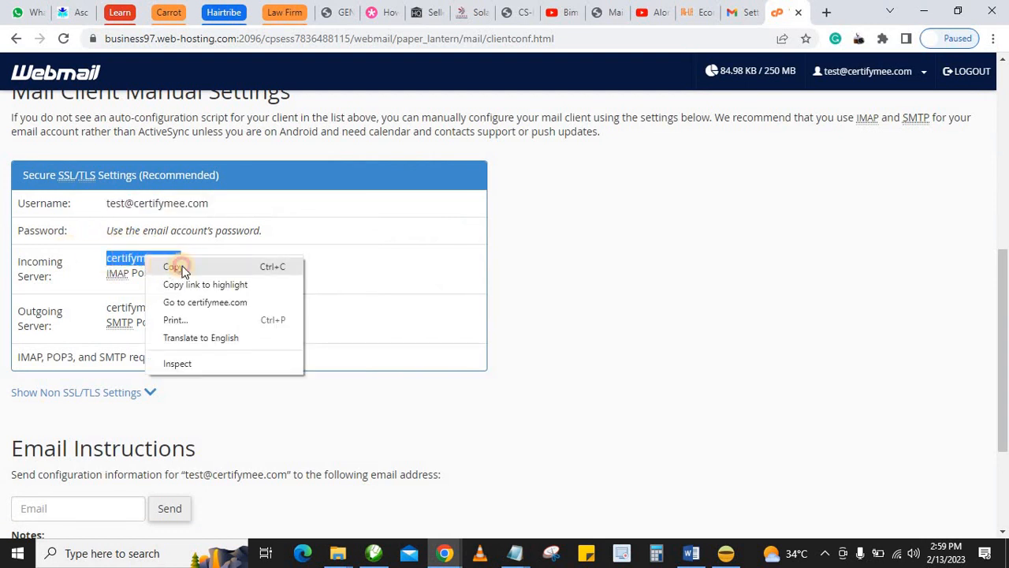
click(178, 267)
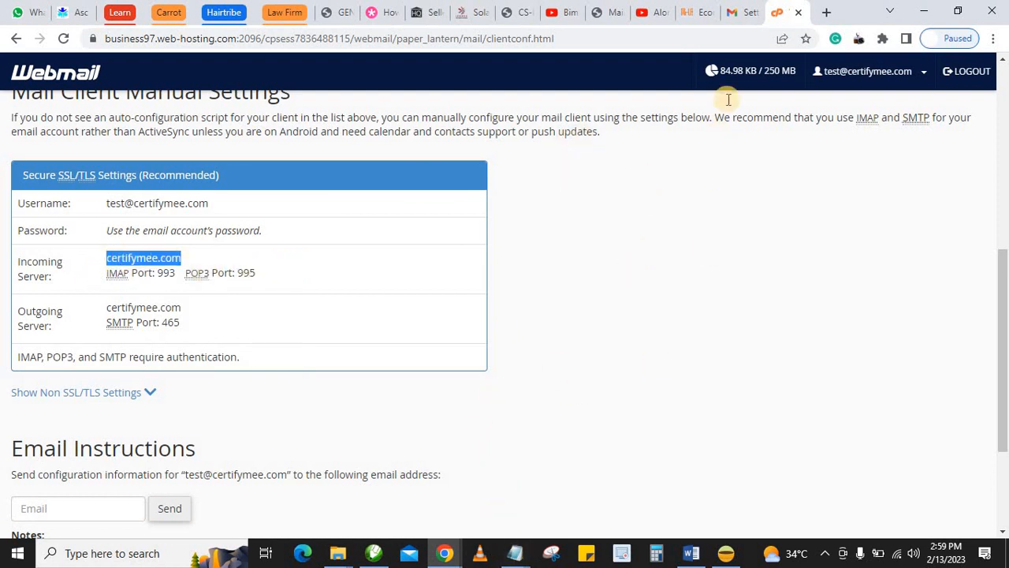
click(740, 12)
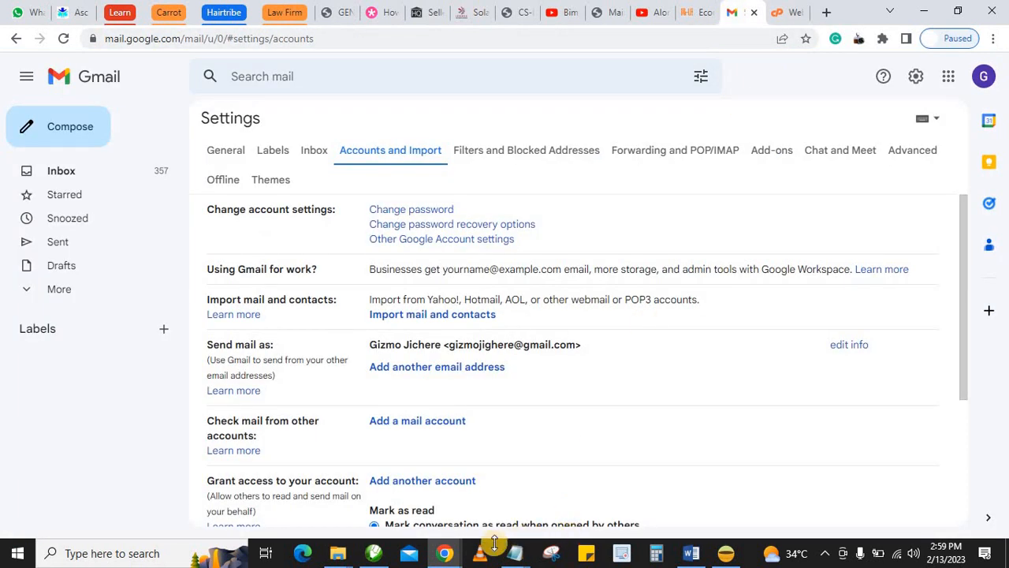
mouse_move(444, 553)
click(528, 497)
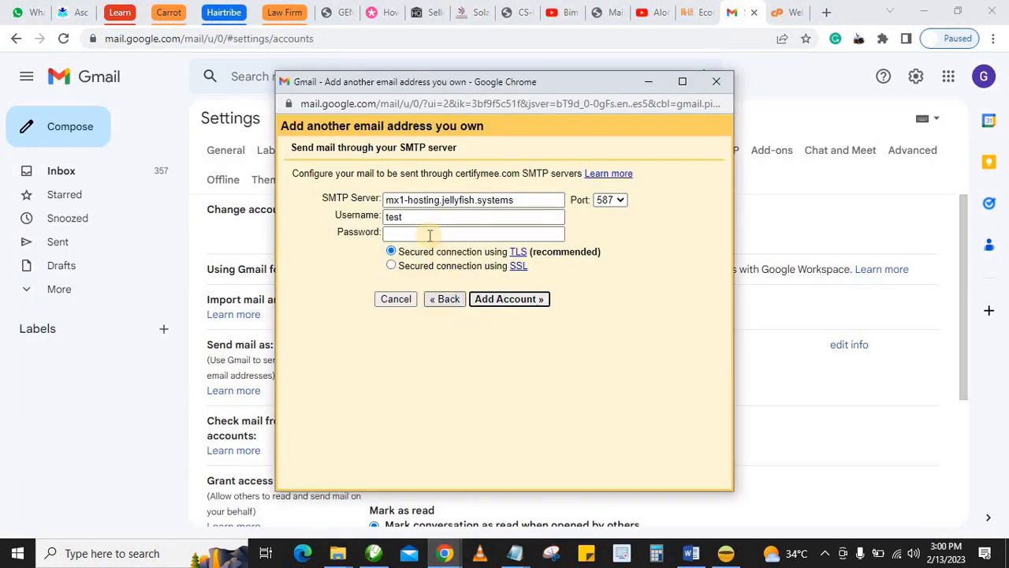
click(438, 200)
triple_click(439, 199)
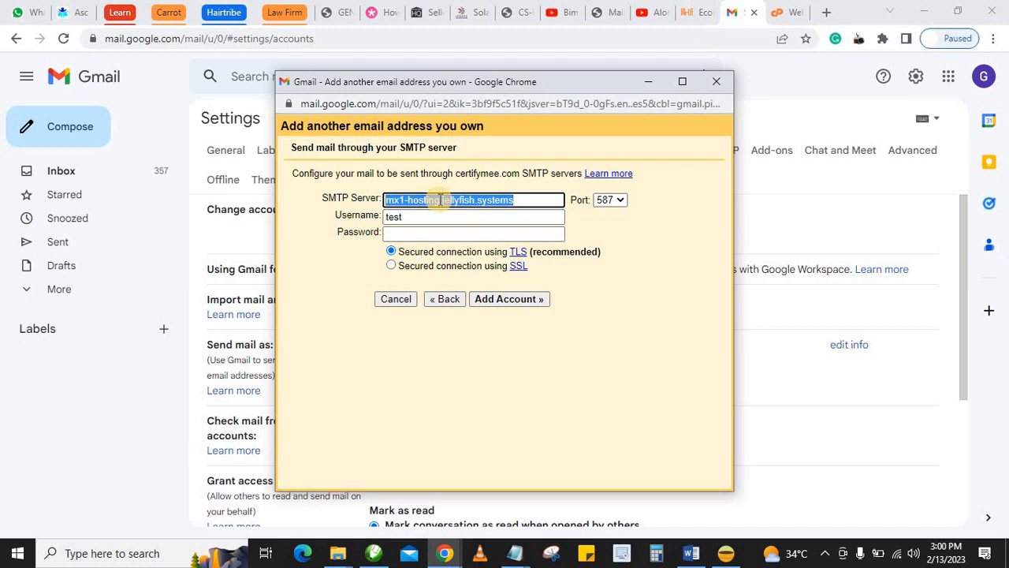
key(ctrl+v)
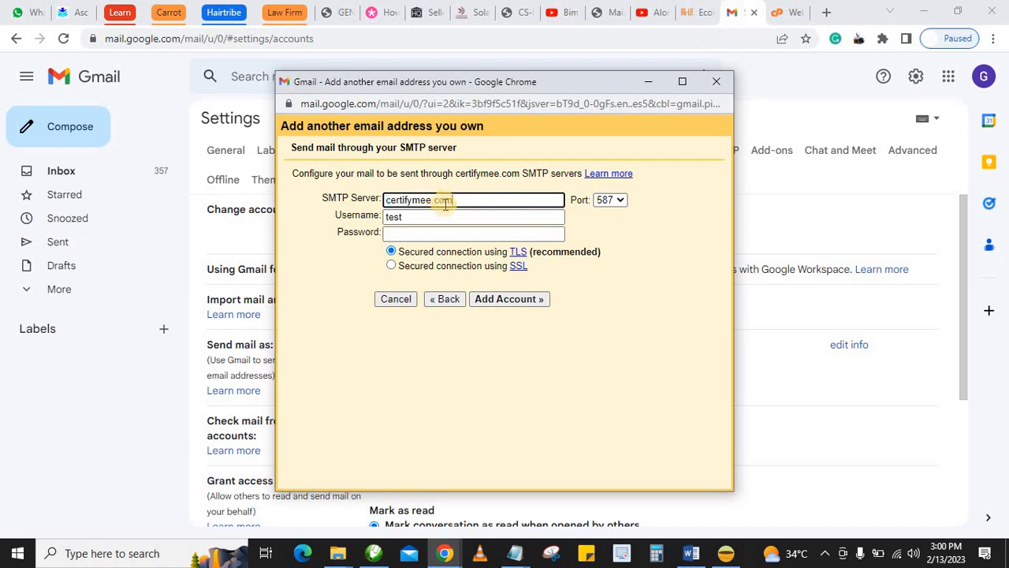
double_click(398, 199)
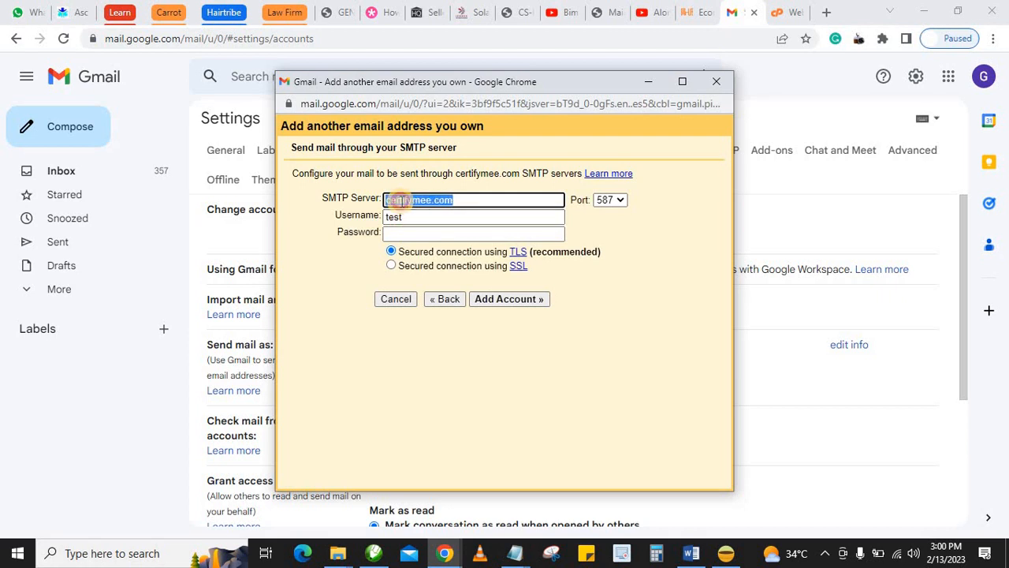
click(434, 216)
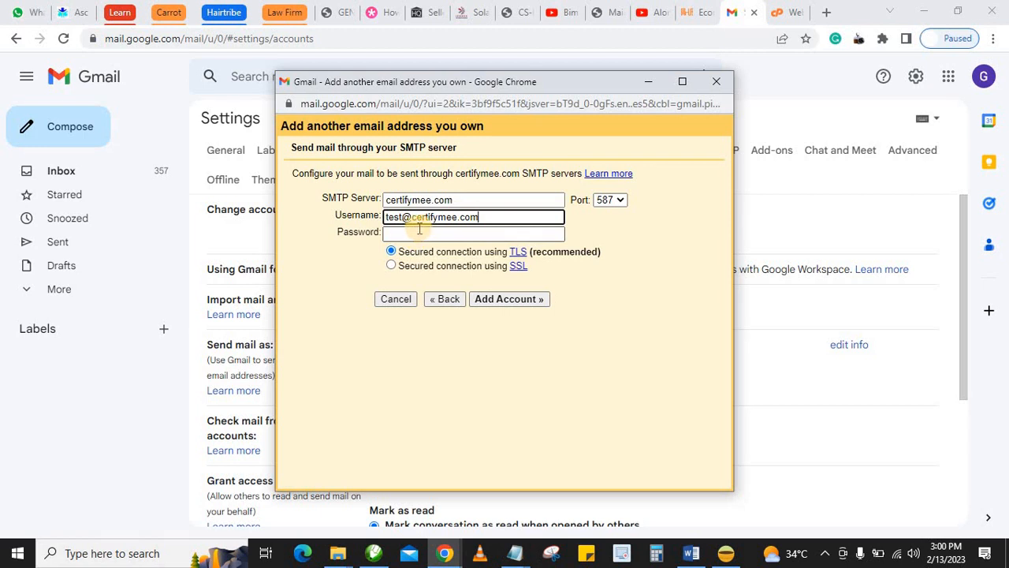
- Copy the mailbox password from the Notepad note into the password field and add the account
click(515, 553)
click(489, 498)
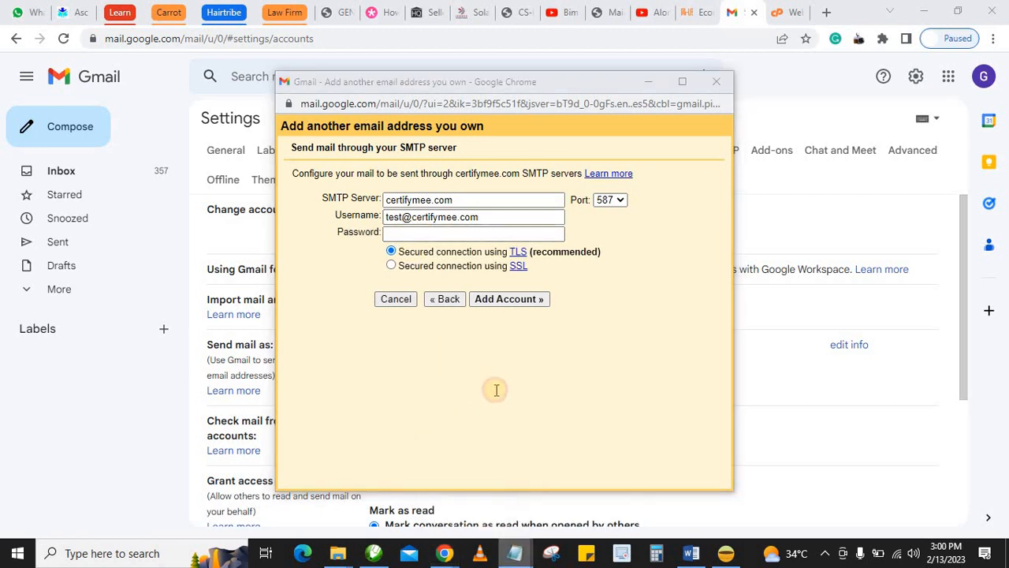
triple_click(473, 97)
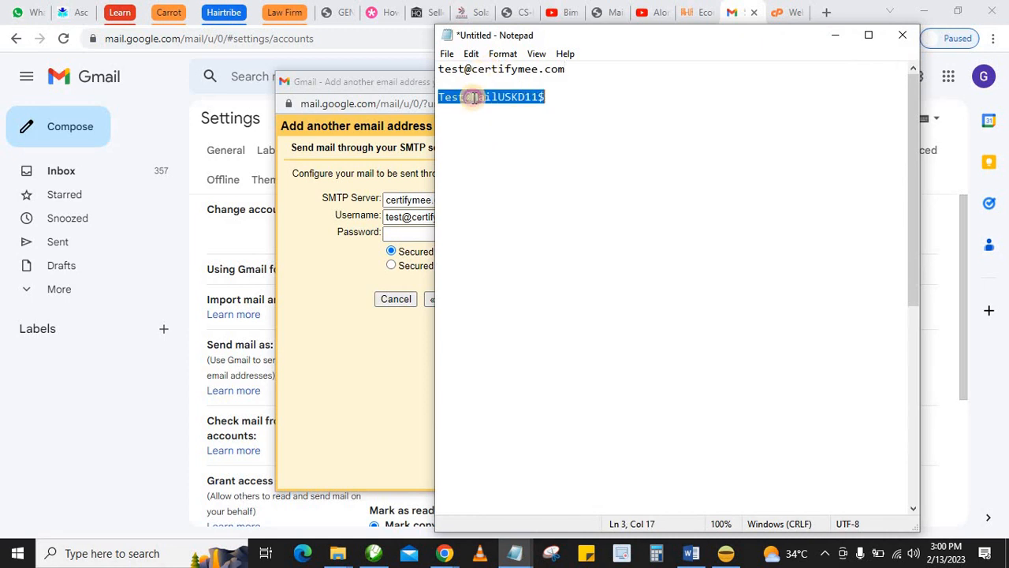
right_click(460, 96)
click(490, 144)
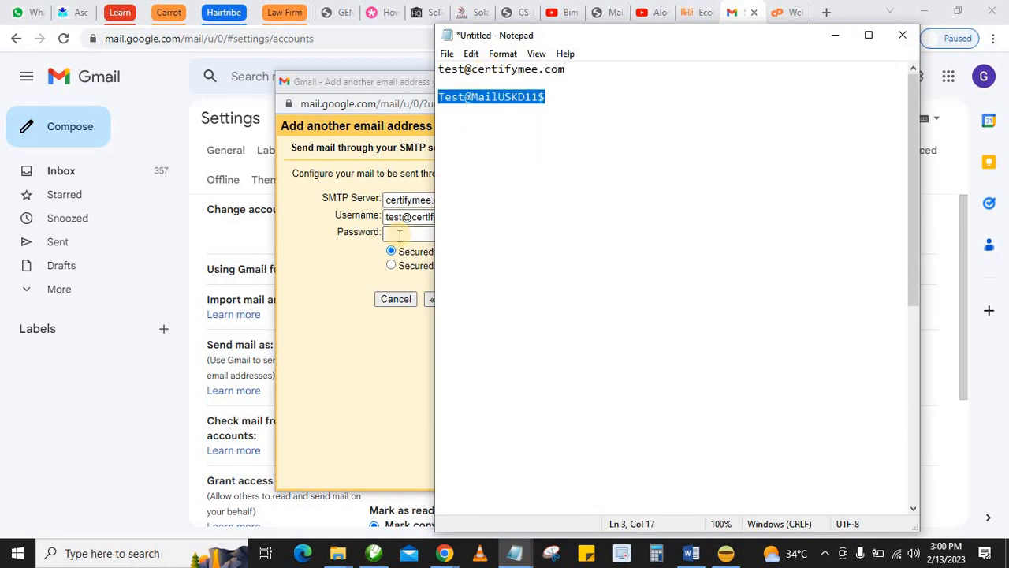
click(400, 234)
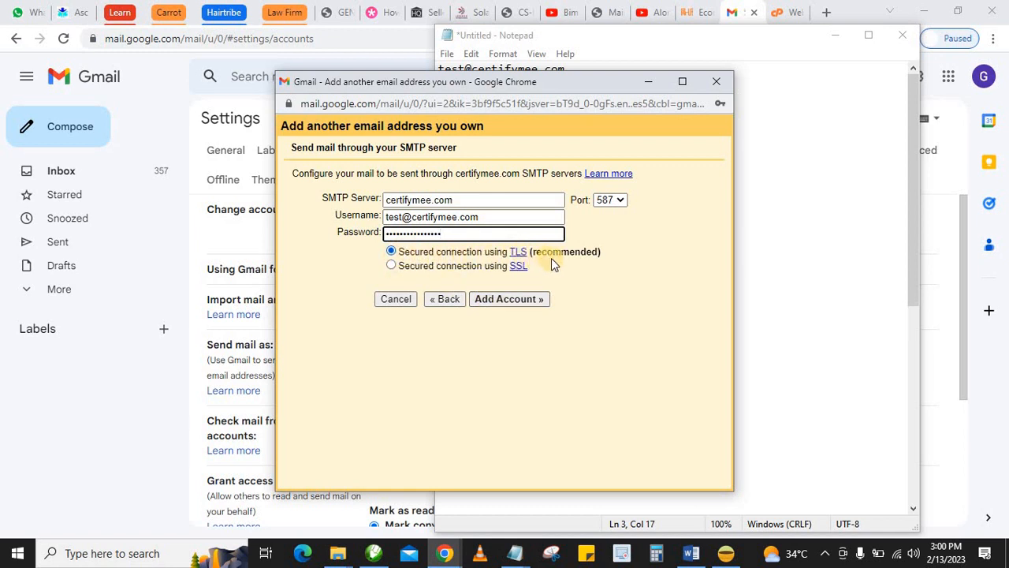
click(513, 300)
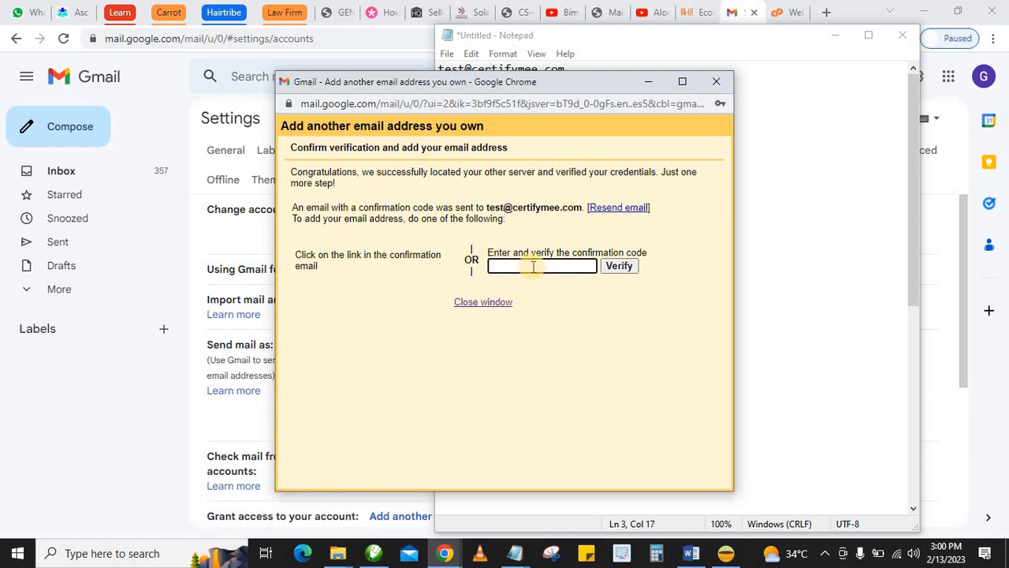
- Open the mailbox's inbox in Roundcube from Webmail and open the Gmail confirmation message
click(550, 270)
click(781, 13)
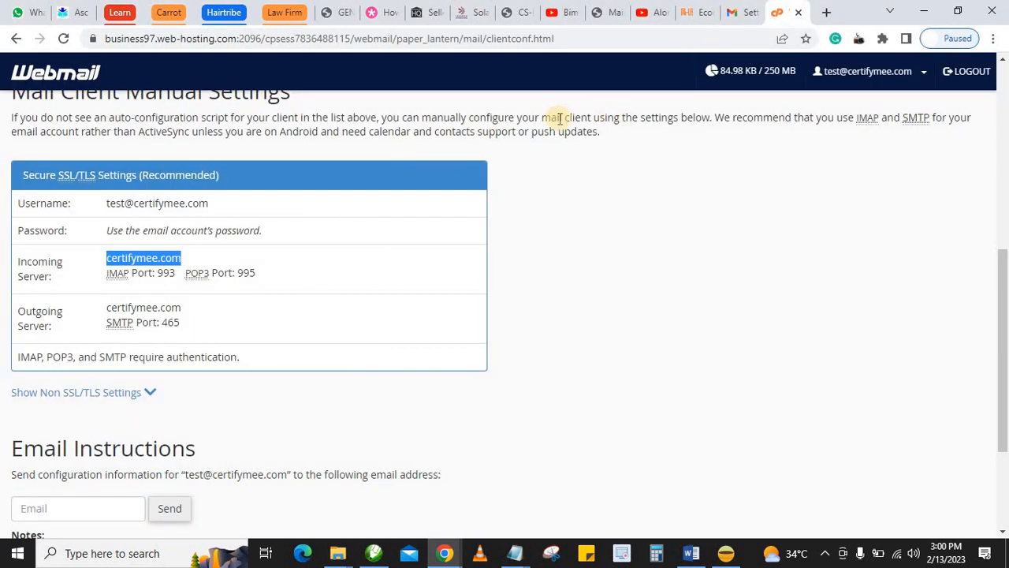
scroll(410, 189, up, 6)
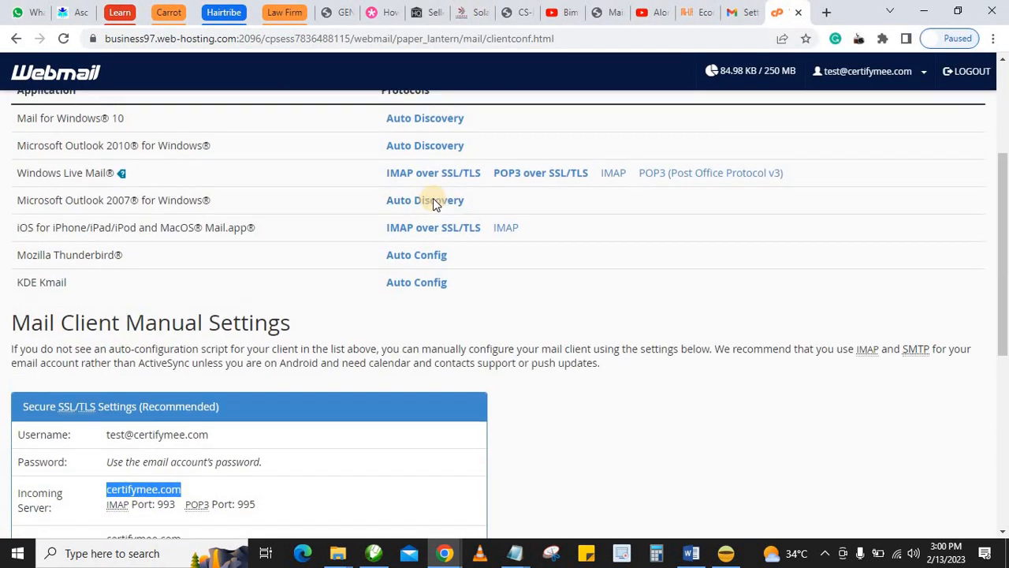
click(920, 72)
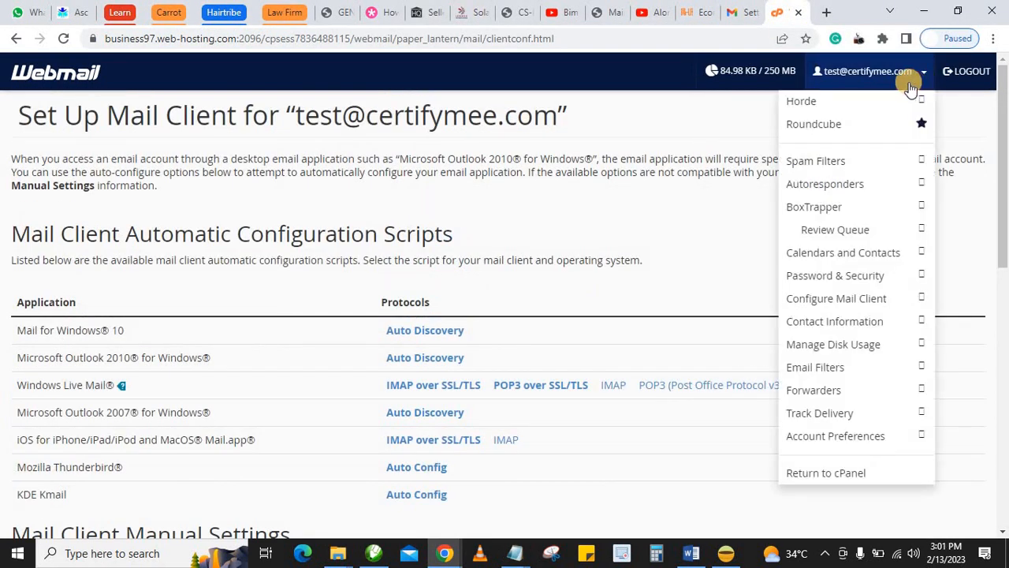
click(825, 127)
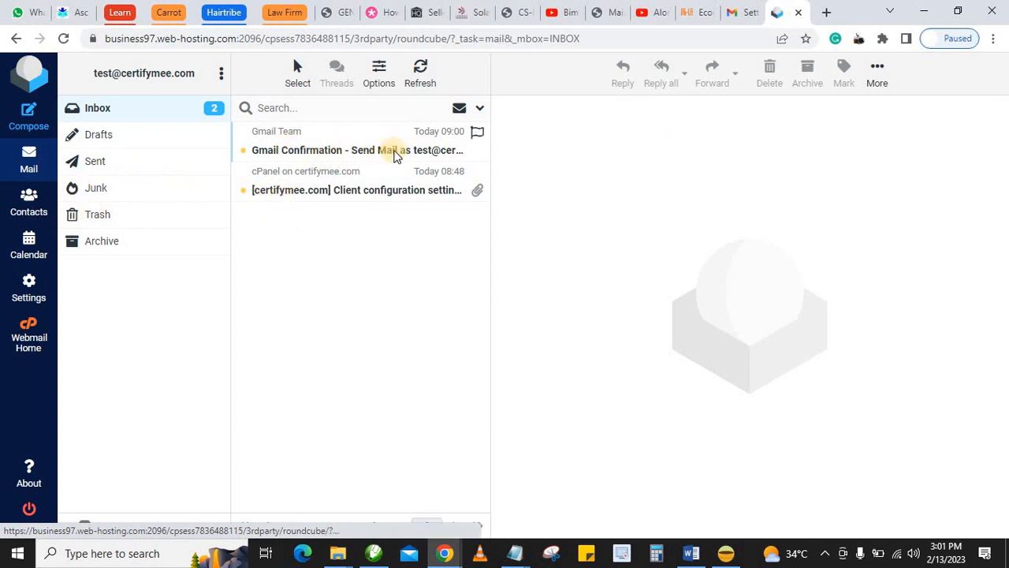
double_click(347, 149)
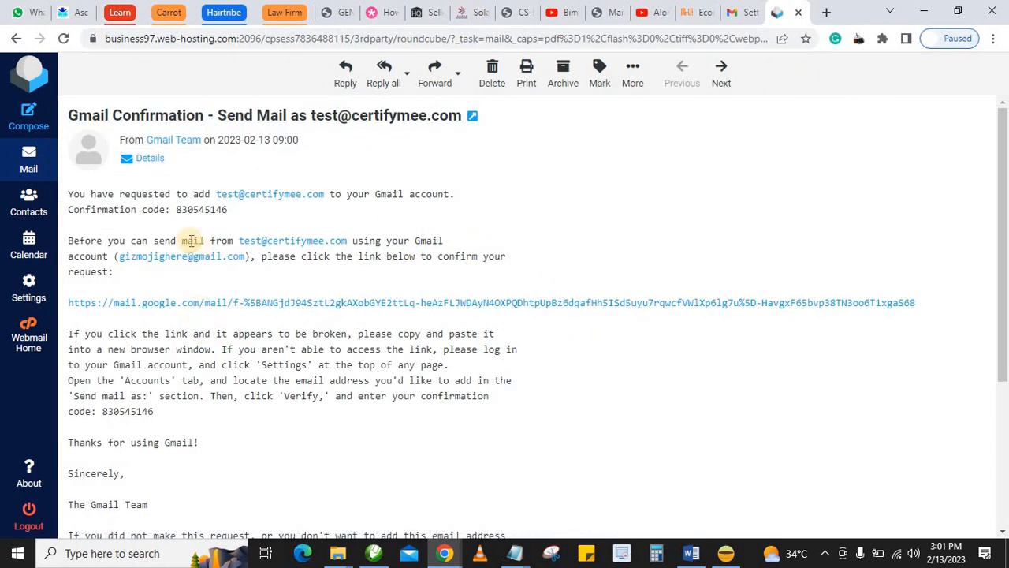
- Copy the confirmation code from the message into Gmail's confirmation code field and verify the address
drag(175, 209, 227, 212)
right_click(201, 215)
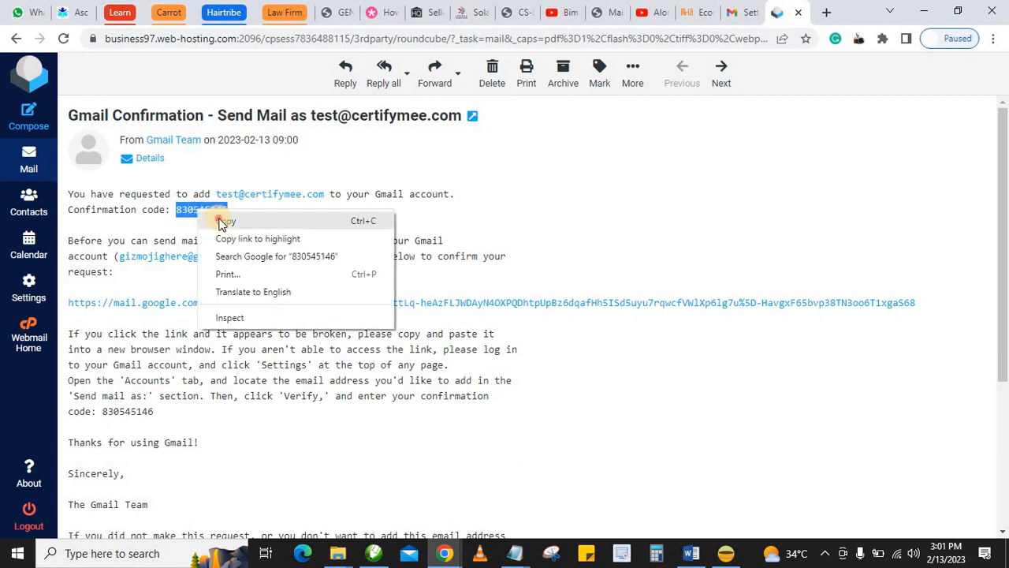
click(221, 220)
click(741, 11)
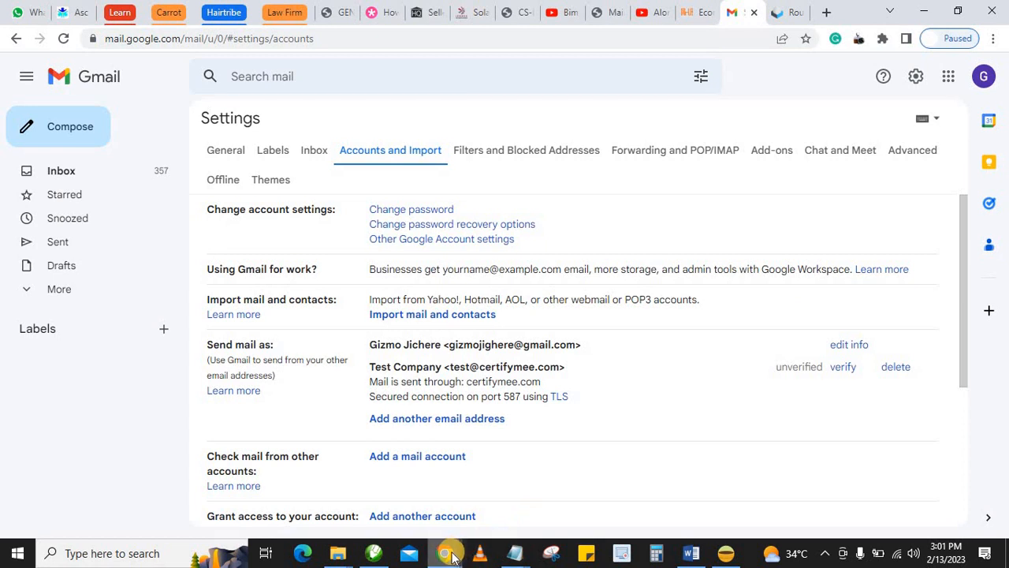
mouse_move(445, 551)
click(529, 505)
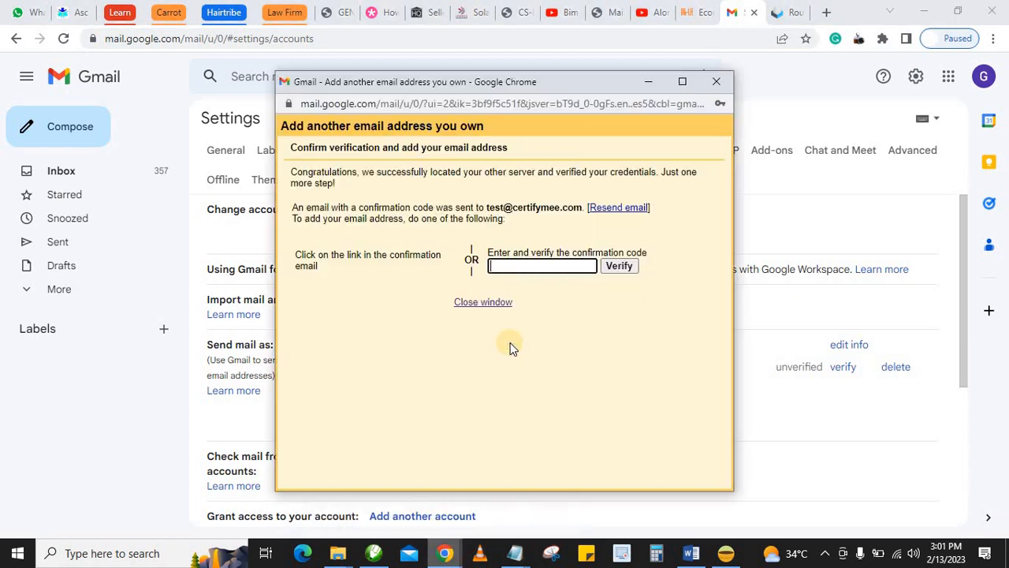
right_click(529, 265)
click(565, 386)
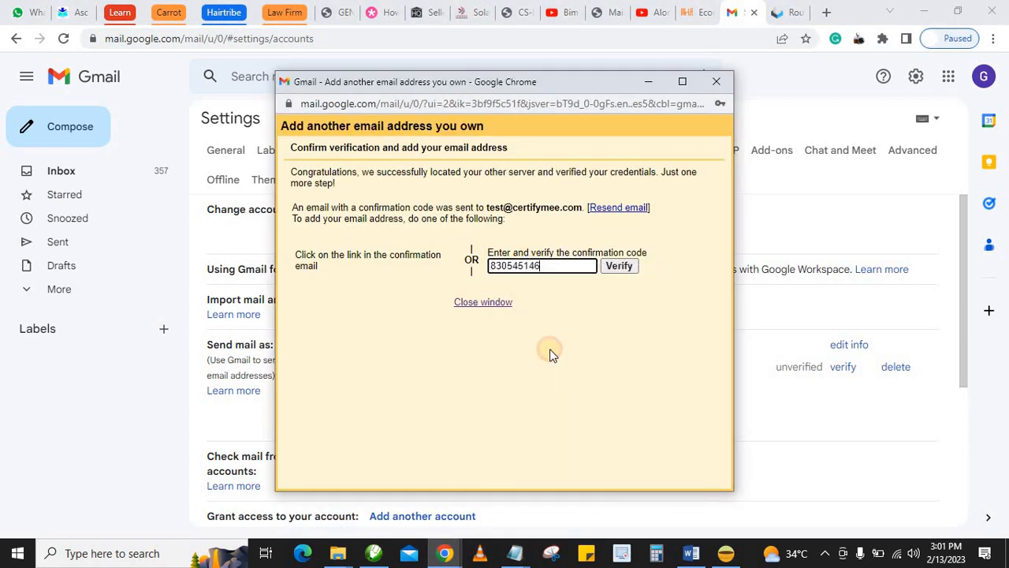
click(619, 266)
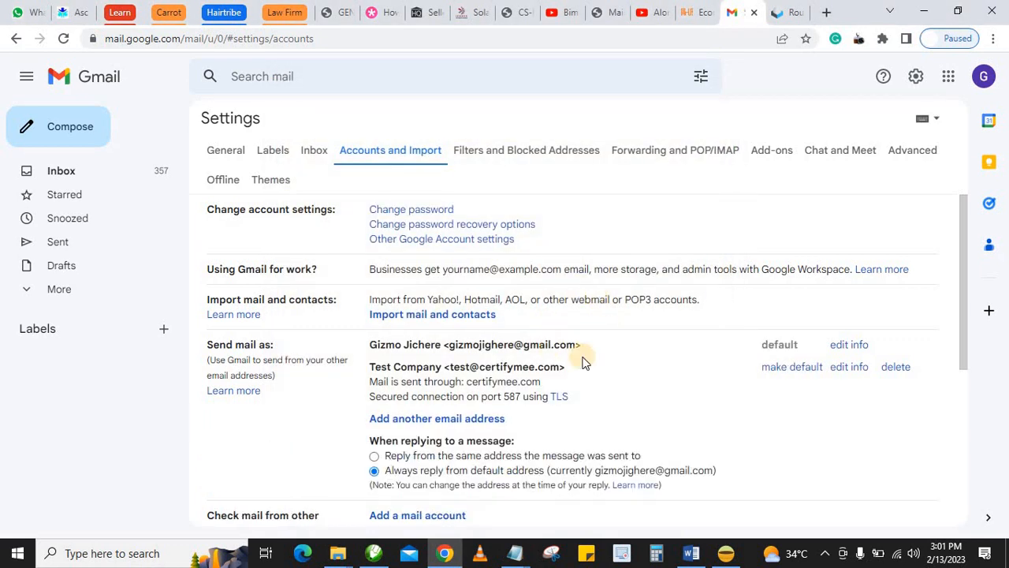
- Start a new message and view the sender addresses available in its From field
scroll(685, 375, down, 1)
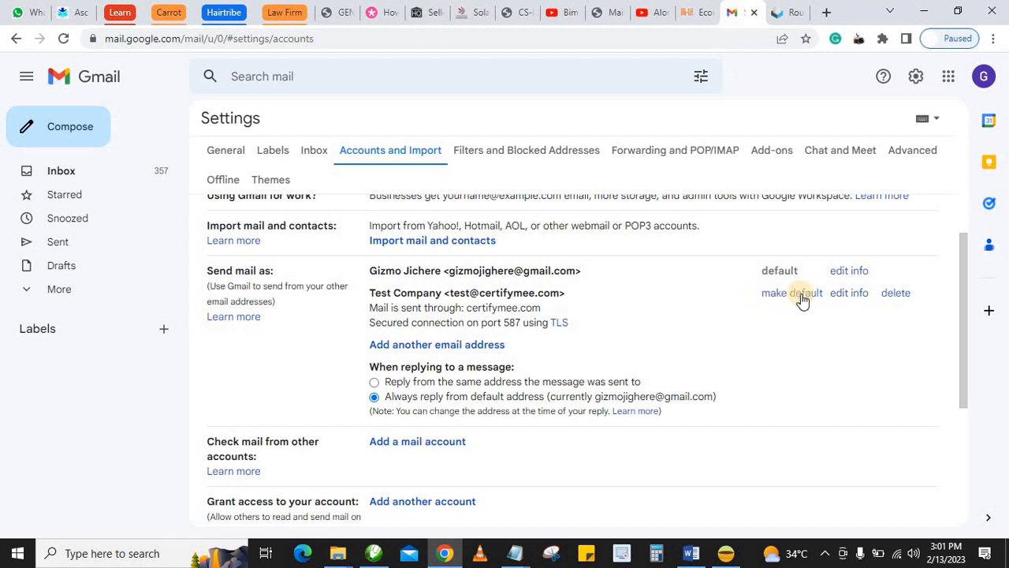
click(77, 140)
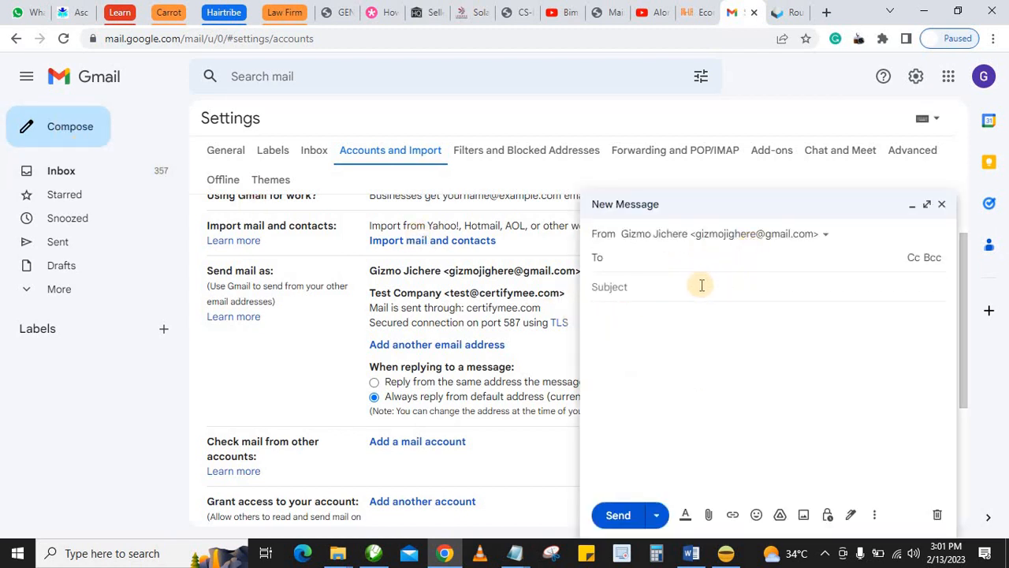
click(723, 235)
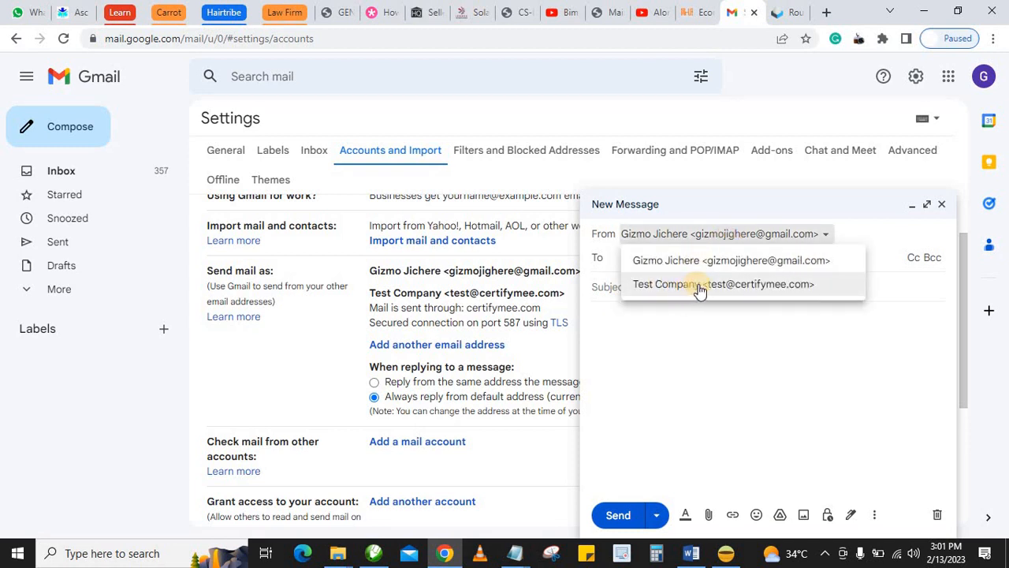
- Make the Test Company address the default sender, check the From field of a new message and close the message
click(516, 284)
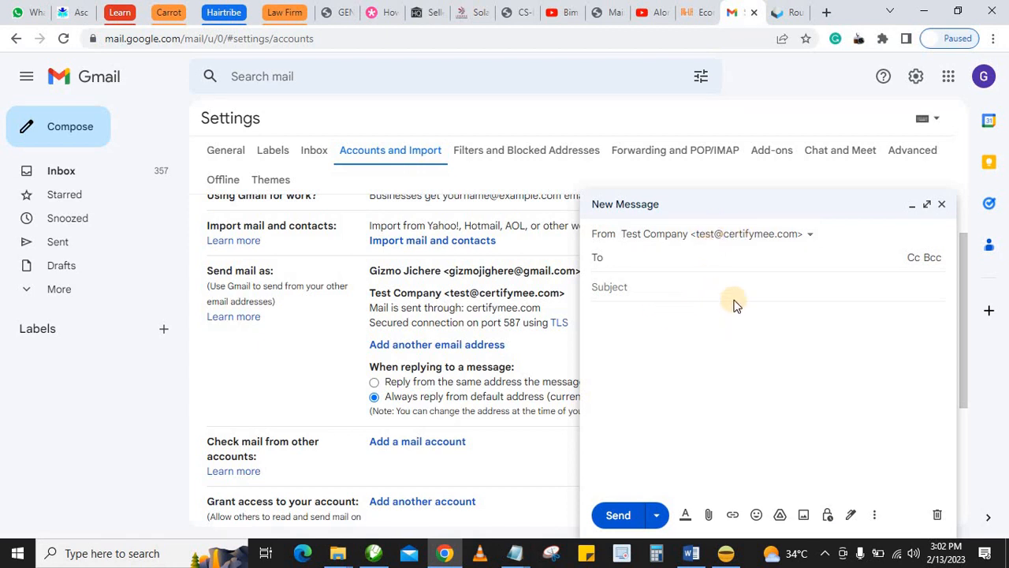
click(733, 236)
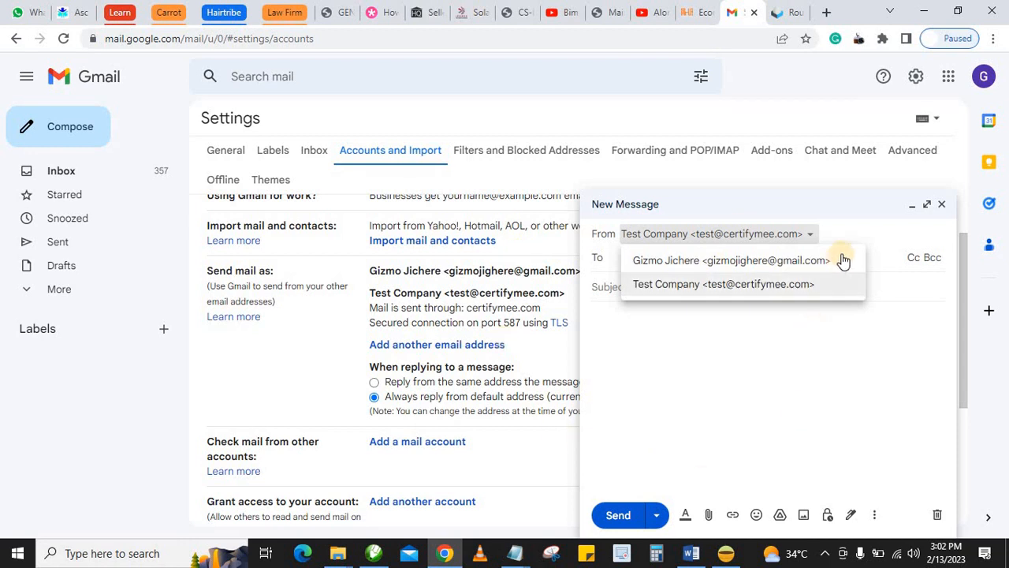
click(940, 204)
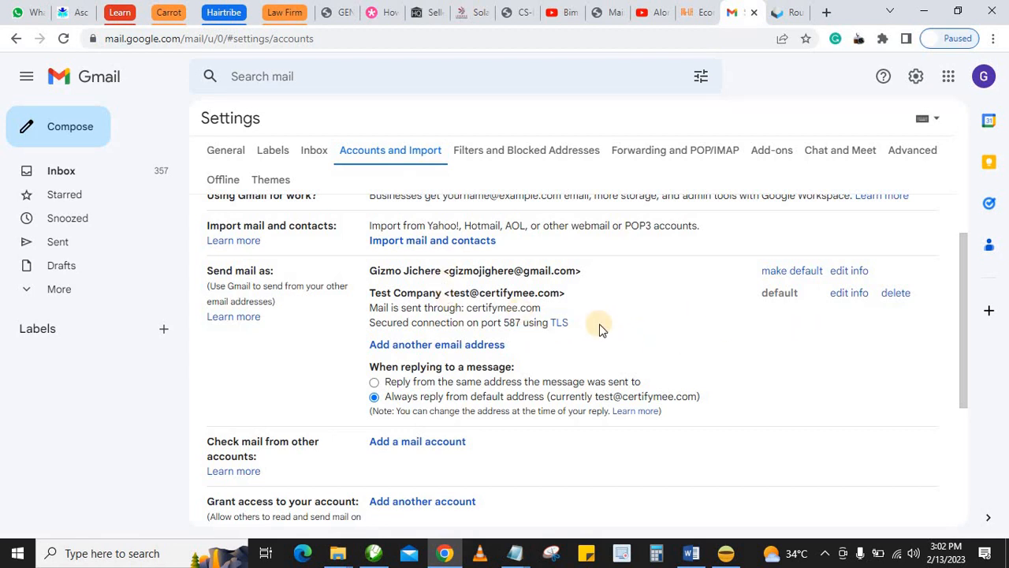
- Start adding a mail account for the Check mail from other accounts setting
scroll(599, 325, down, 1)
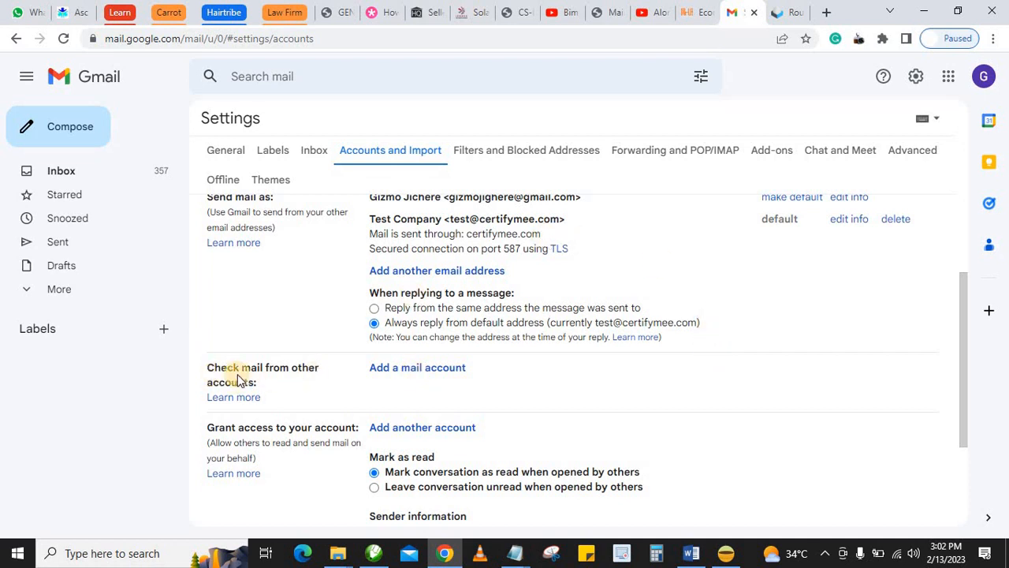
drag(207, 368, 272, 384)
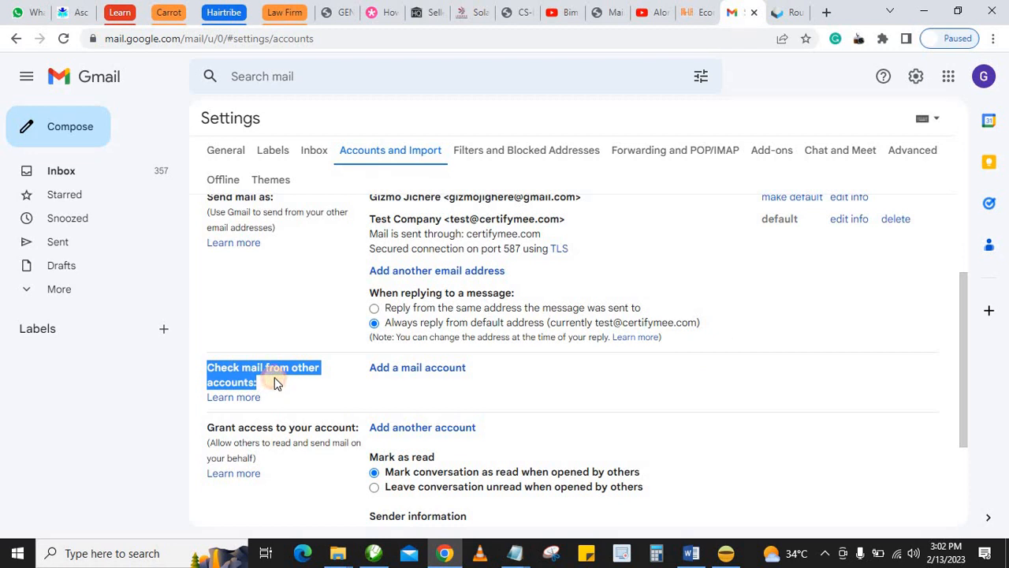
click(282, 394)
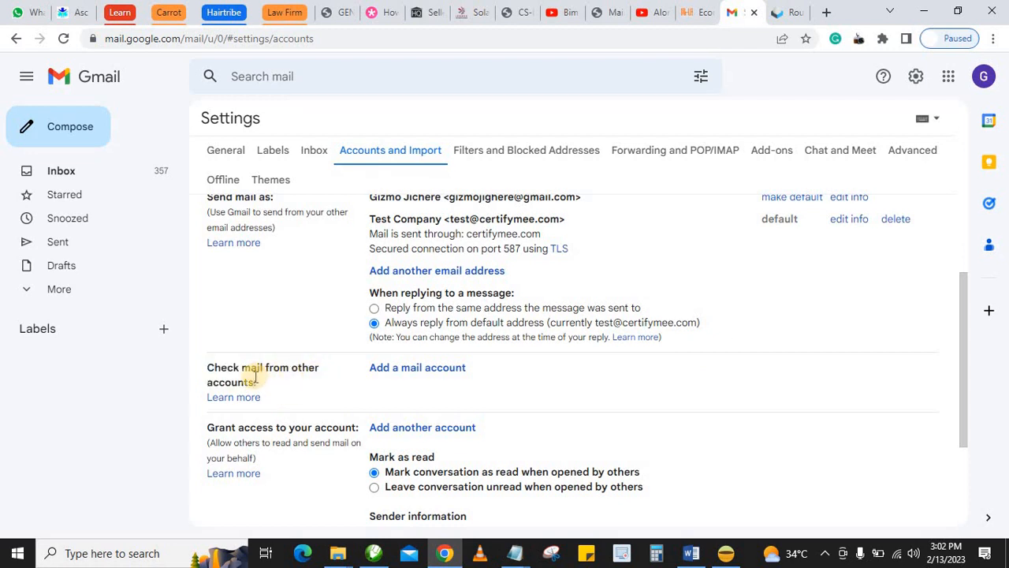
click(411, 369)
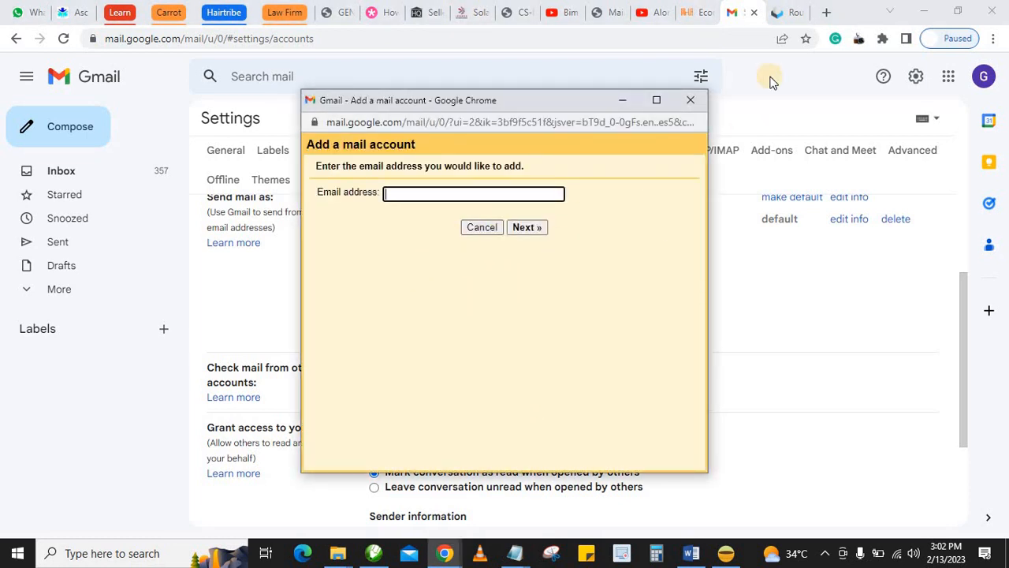
- Copy the mailbox address from the Gmail confirmation message into the email address field and continue with importing emails over POP3
click(784, 9)
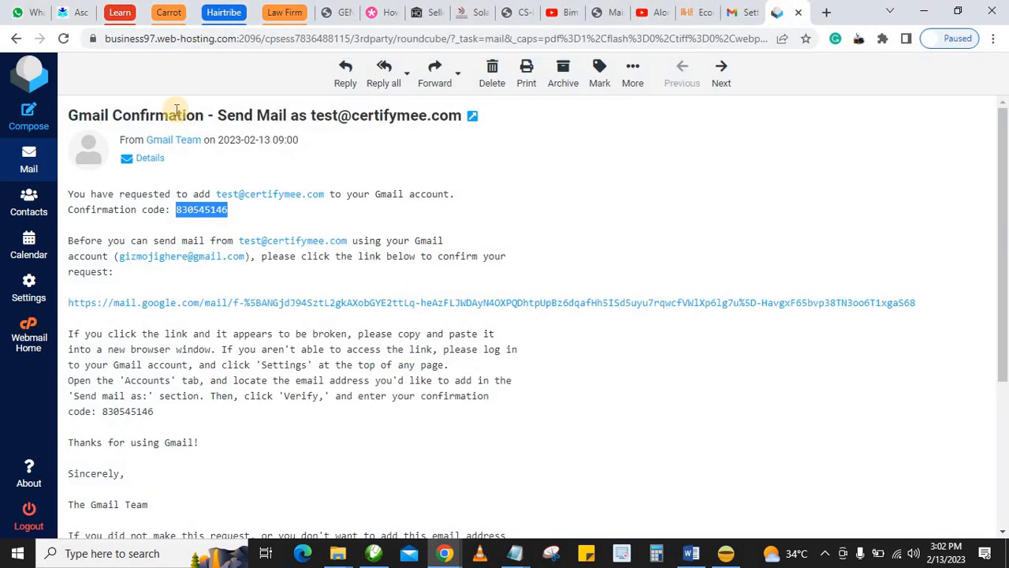
click(315, 111)
drag(311, 113, 462, 115)
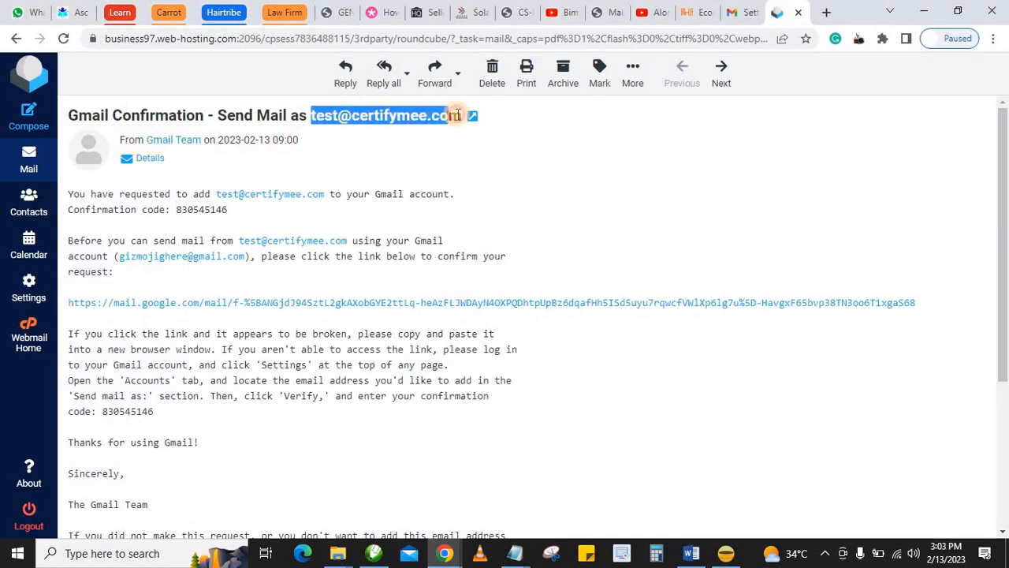
right_click(374, 122)
click(390, 130)
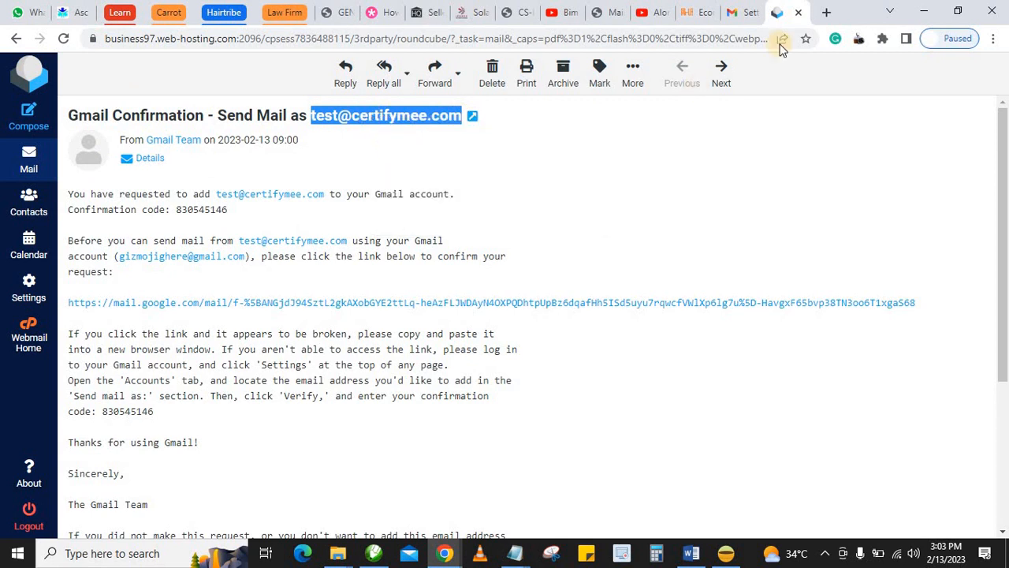
click(741, 12)
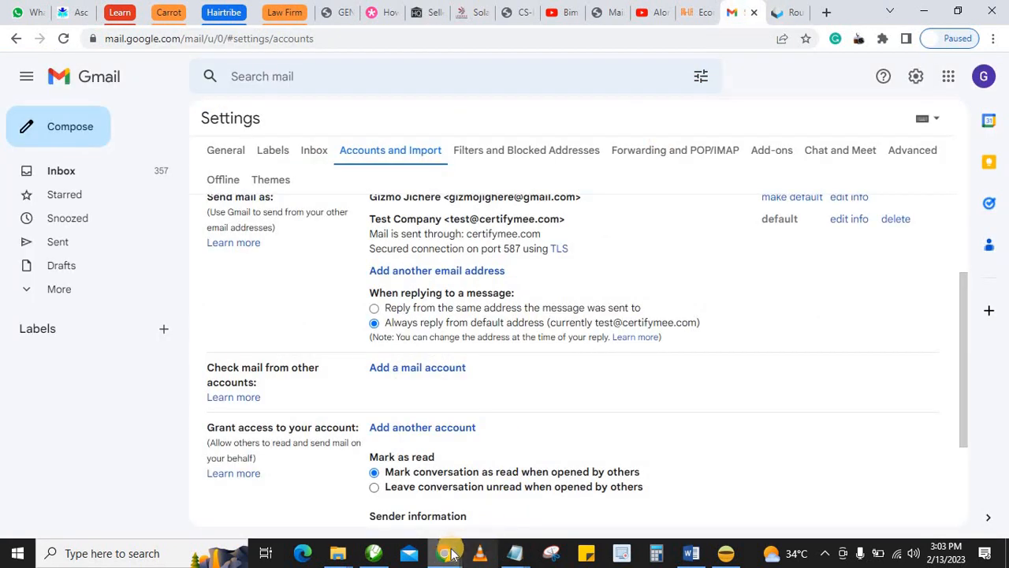
mouse_move(445, 553)
click(514, 503)
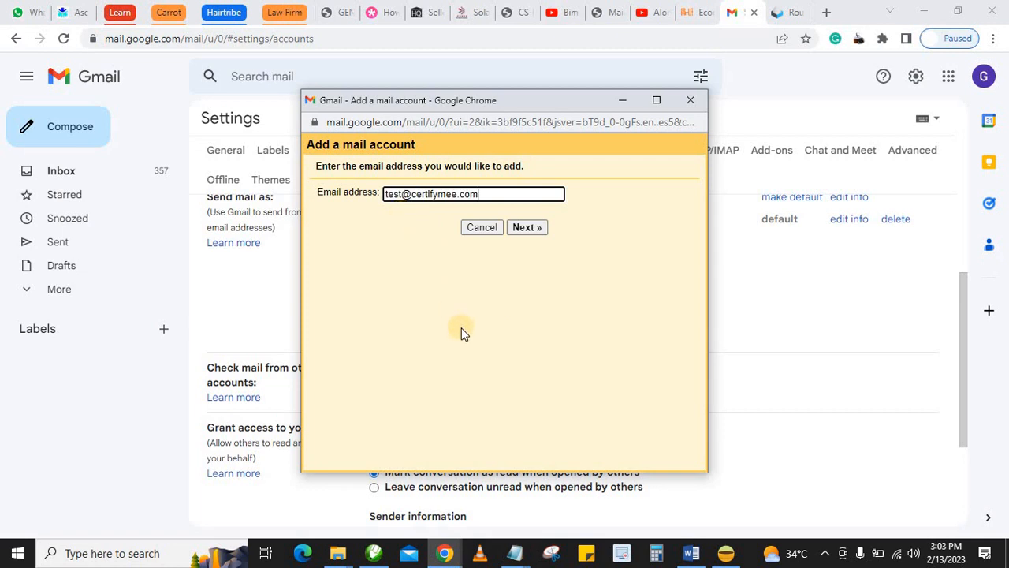
click(524, 228)
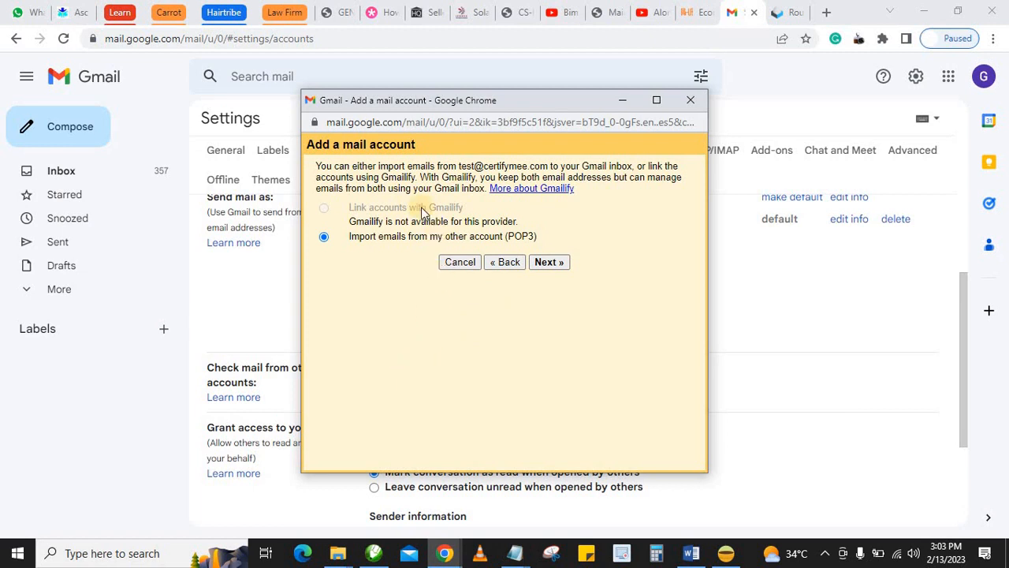
click(549, 263)
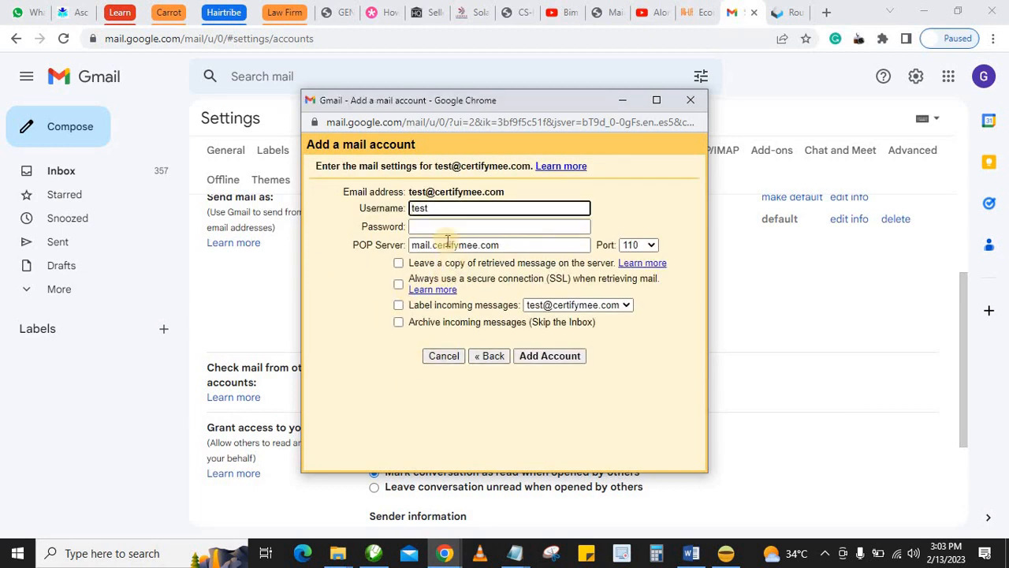
- Set the username to the mailbox's full email address and copy the mailbox password from the Notepad note into the password field
double_click(438, 208)
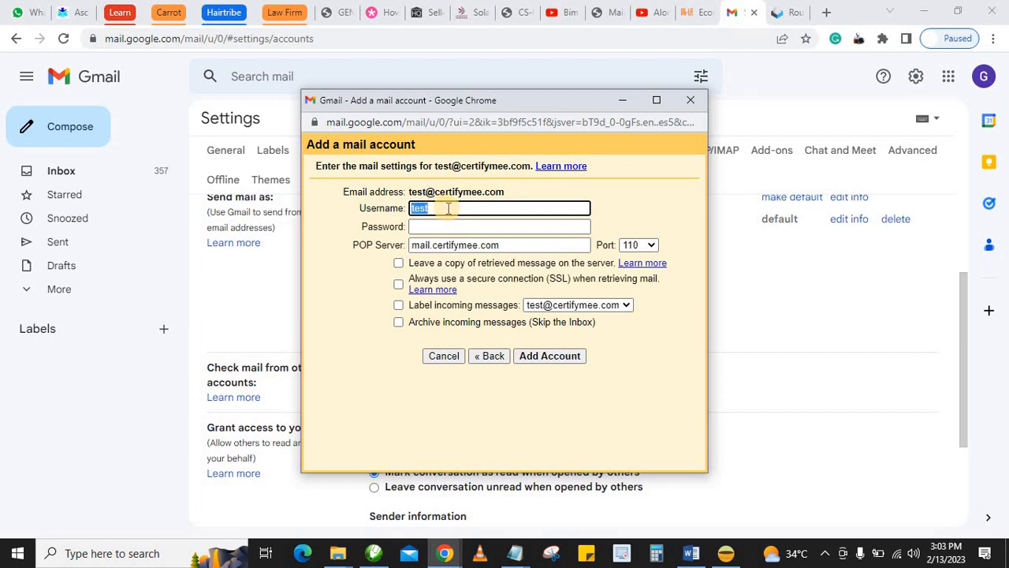
key(ctrl+v)
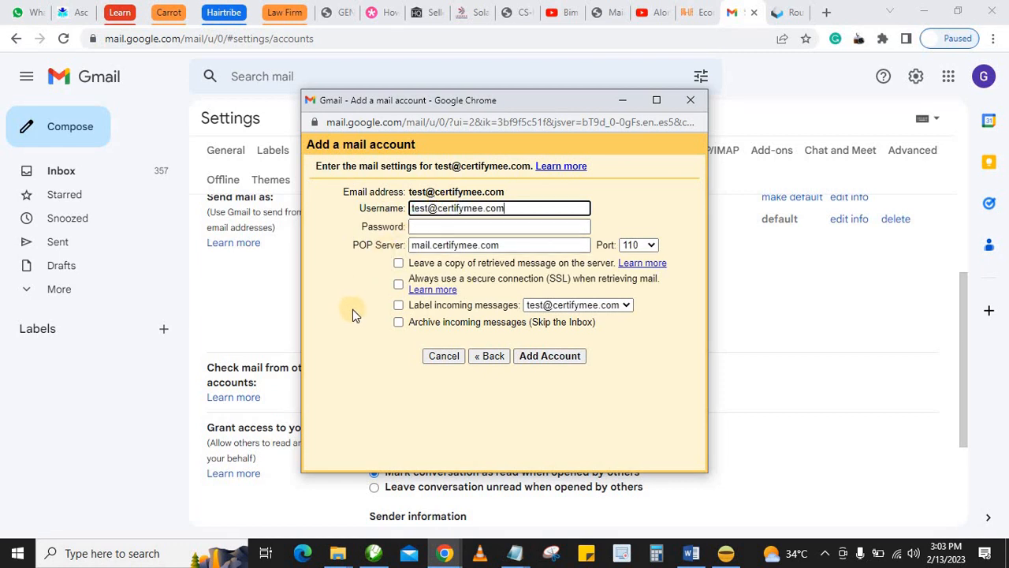
click(514, 550)
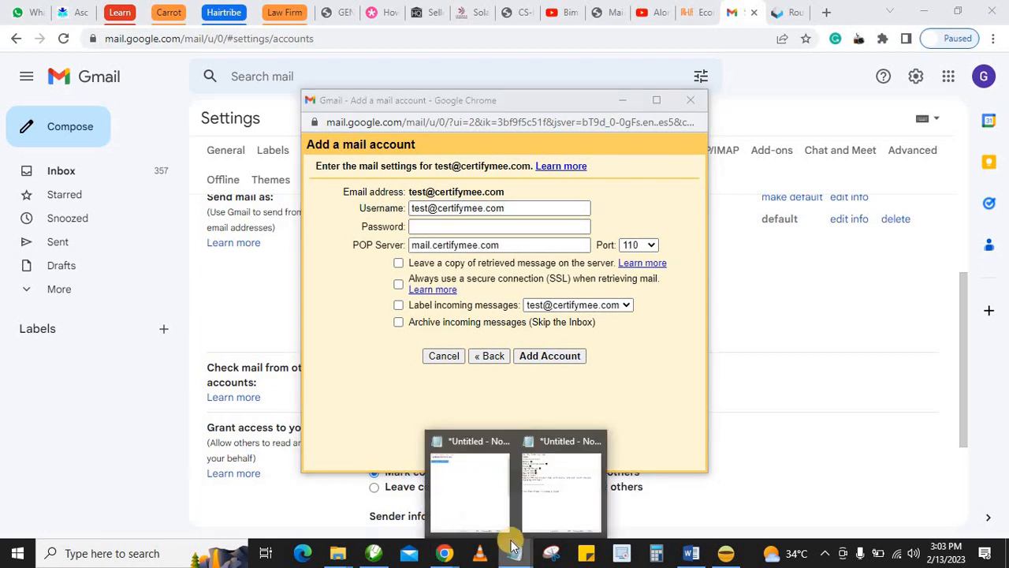
click(562, 485)
right_click(485, 96)
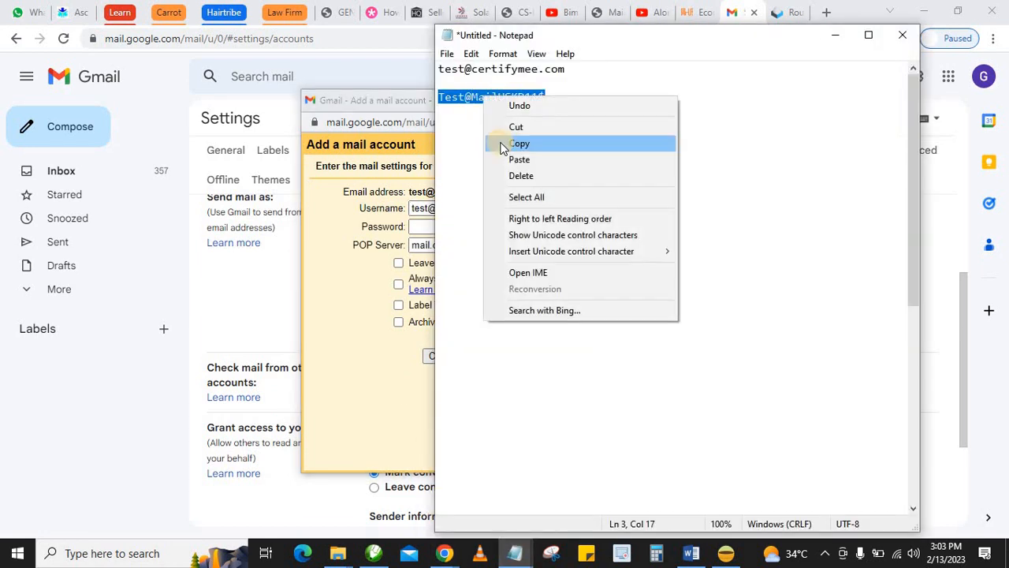
click(501, 148)
click(835, 34)
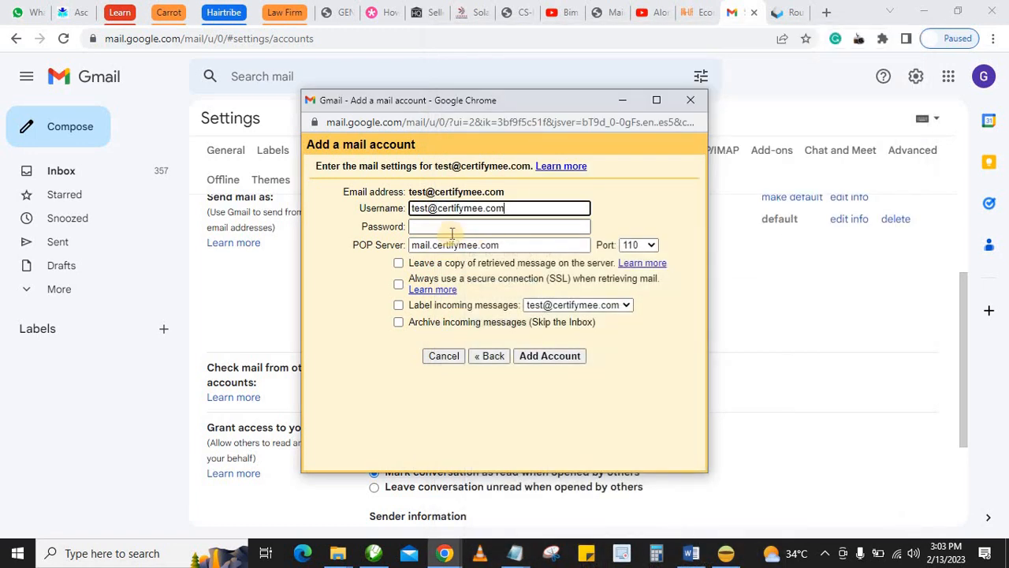
click(454, 229)
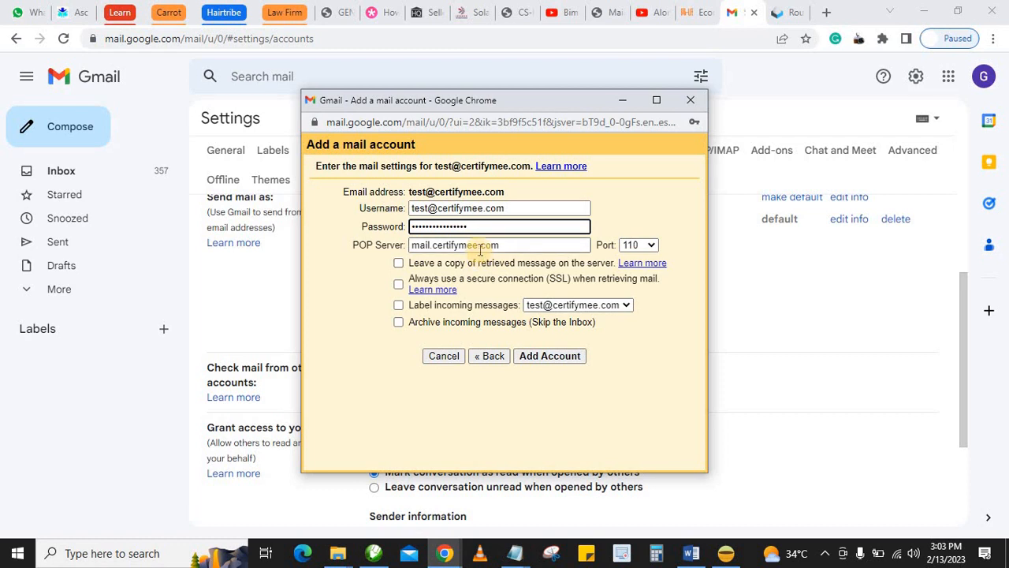
- Keep a copy of retrieved messages on the server, label incoming messages with the mailbox address without archiving them, and add the account
click(399, 265)
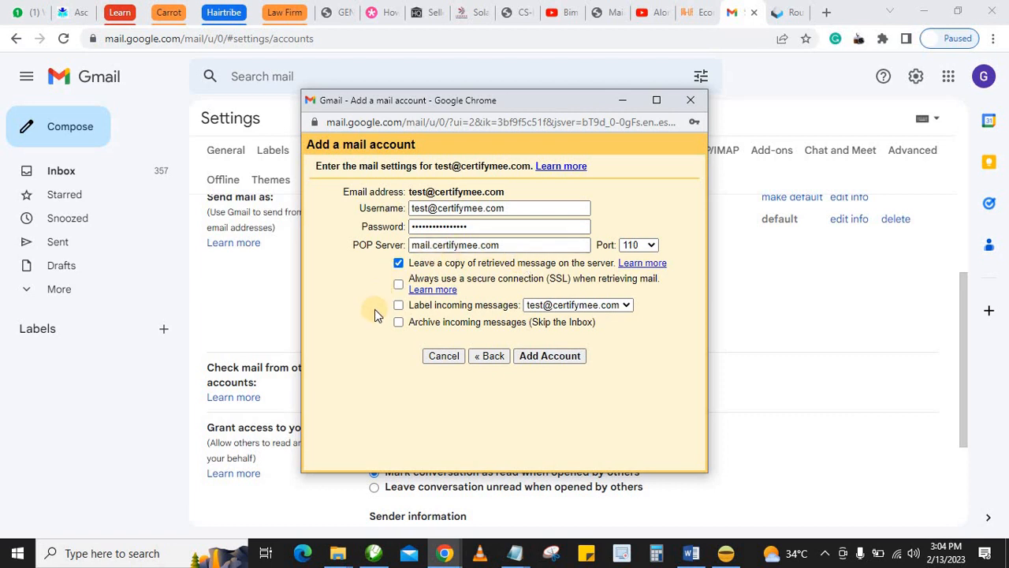
click(398, 305)
click(574, 305)
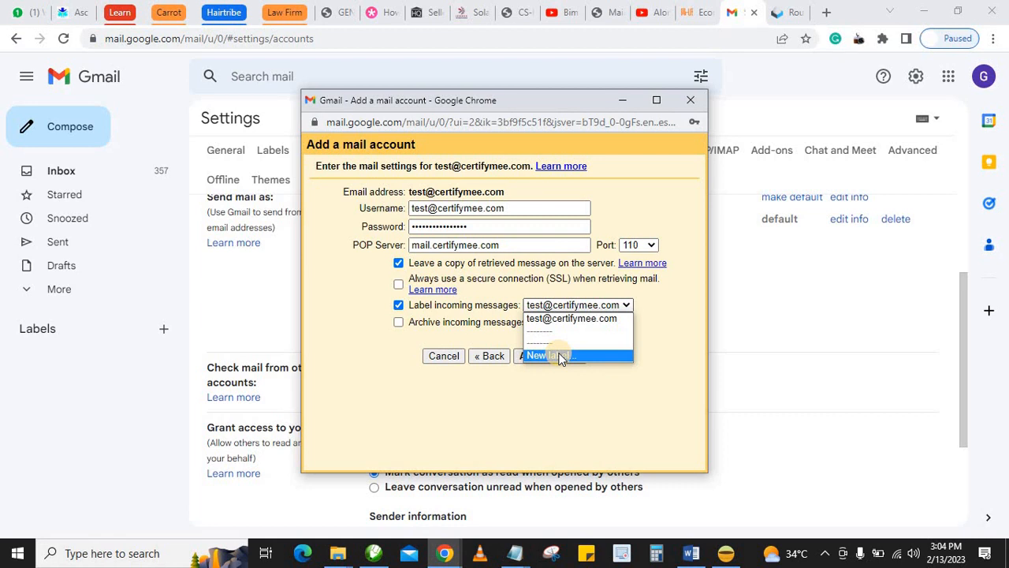
click(475, 323)
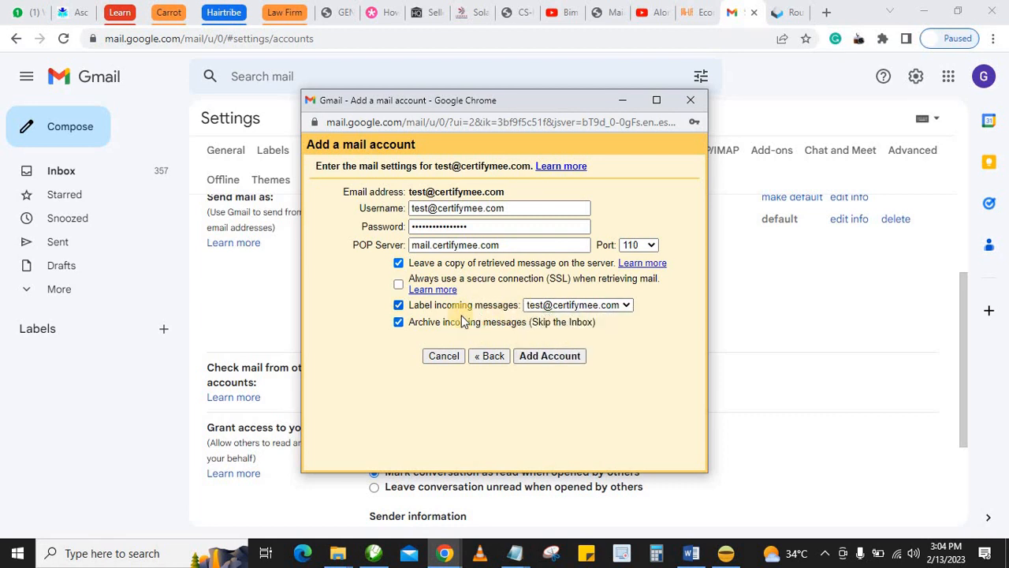
click(400, 323)
click(541, 362)
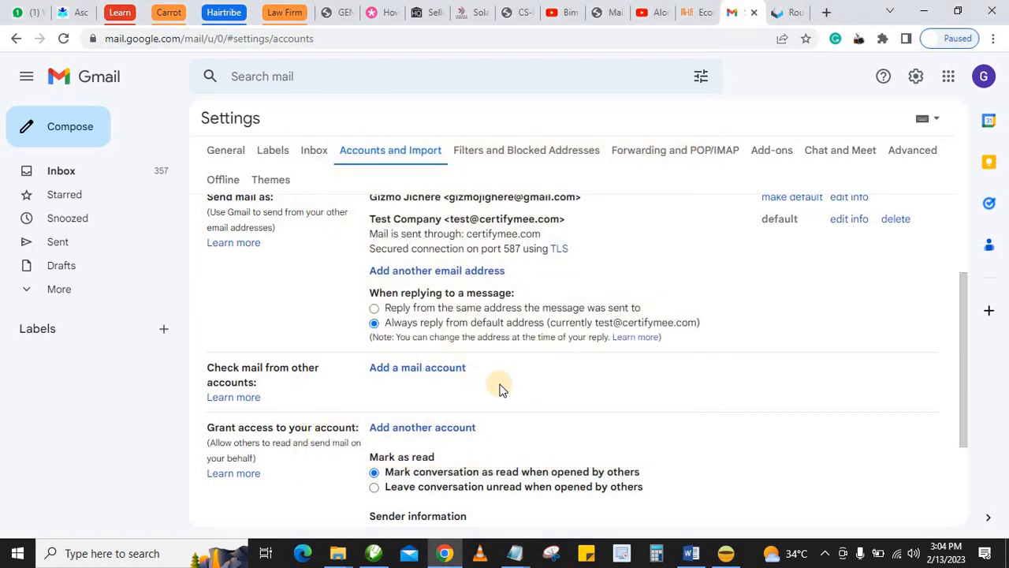
- Check the added POP3 account's mail-checking status in the Gmail settings and the messages in the Roundcube webmail inbox
scroll(543, 382, down, 1)
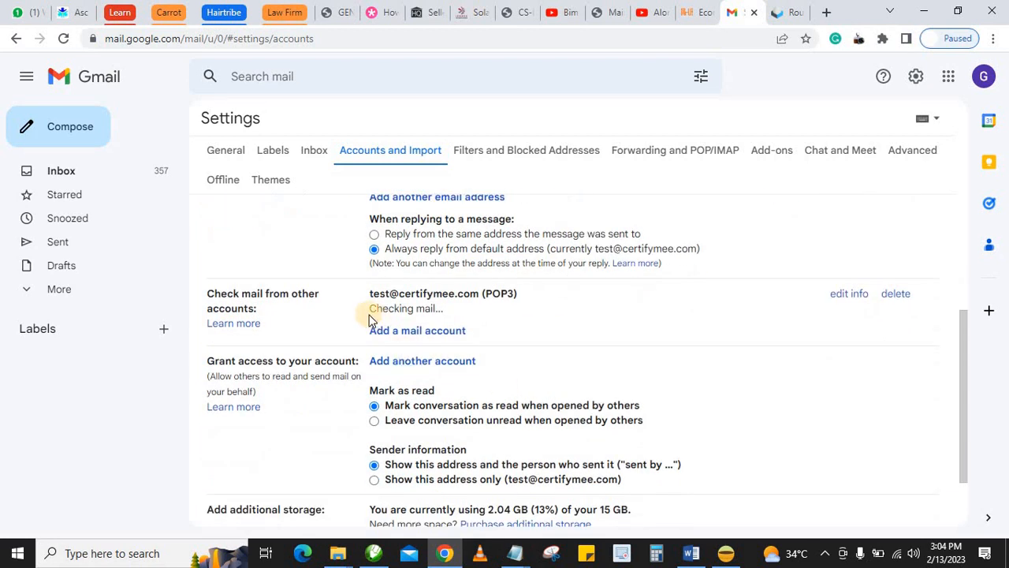
drag(374, 308, 442, 310)
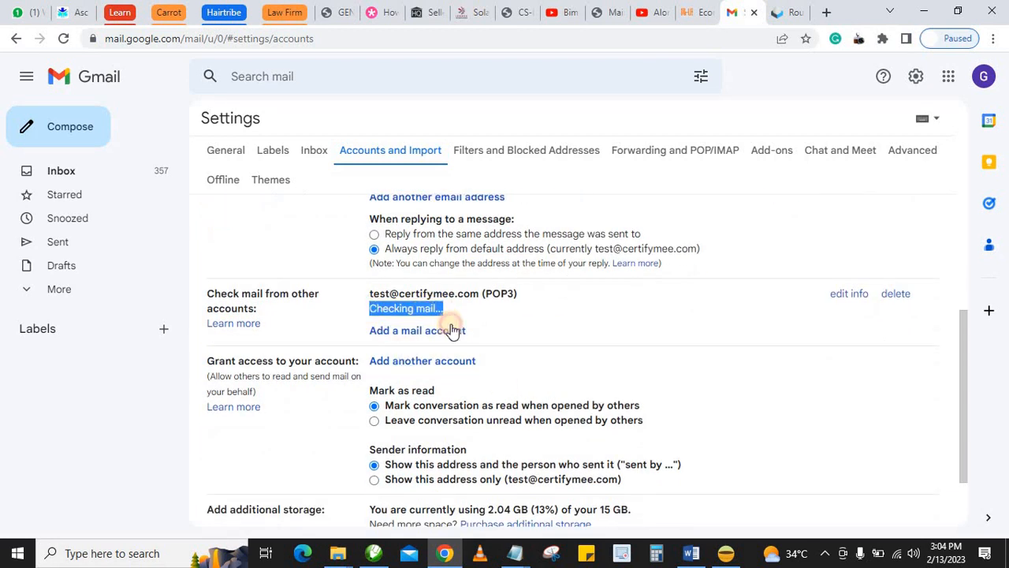
click(439, 311)
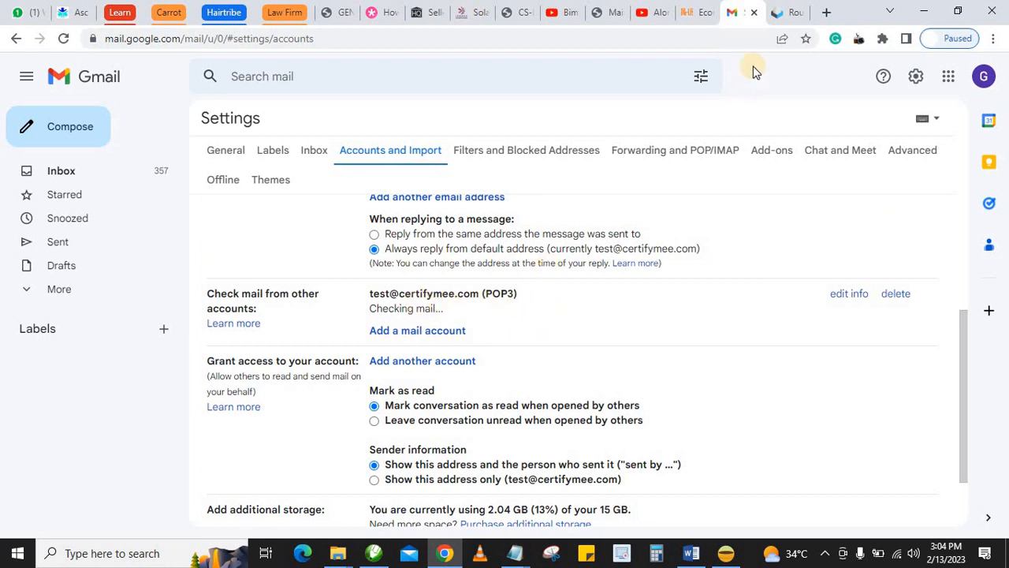
click(776, 19)
click(26, 167)
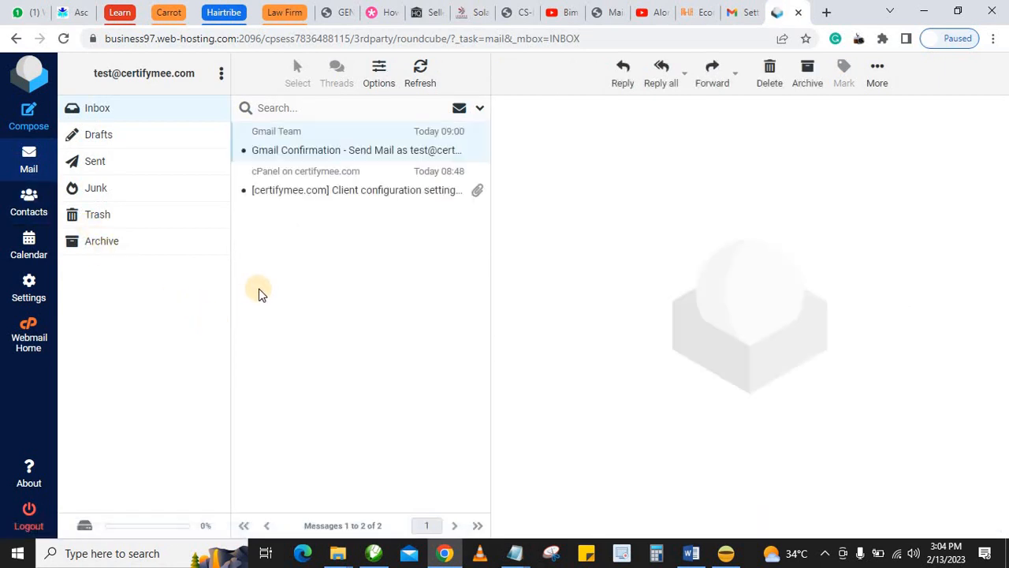
click(739, 10)
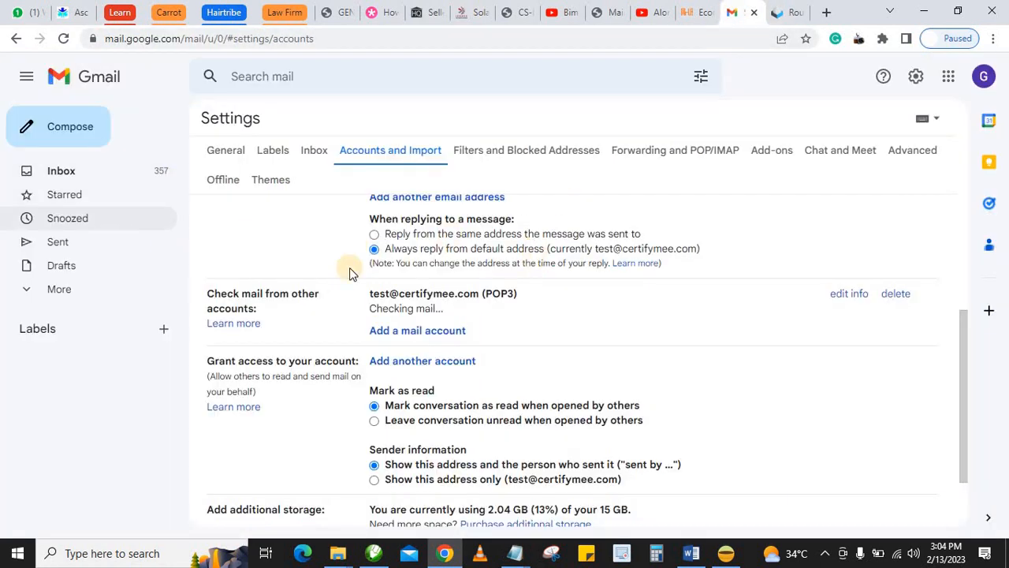
- Open the Gmail inbox and set the imported mailbox's label color to dark green
click(82, 175)
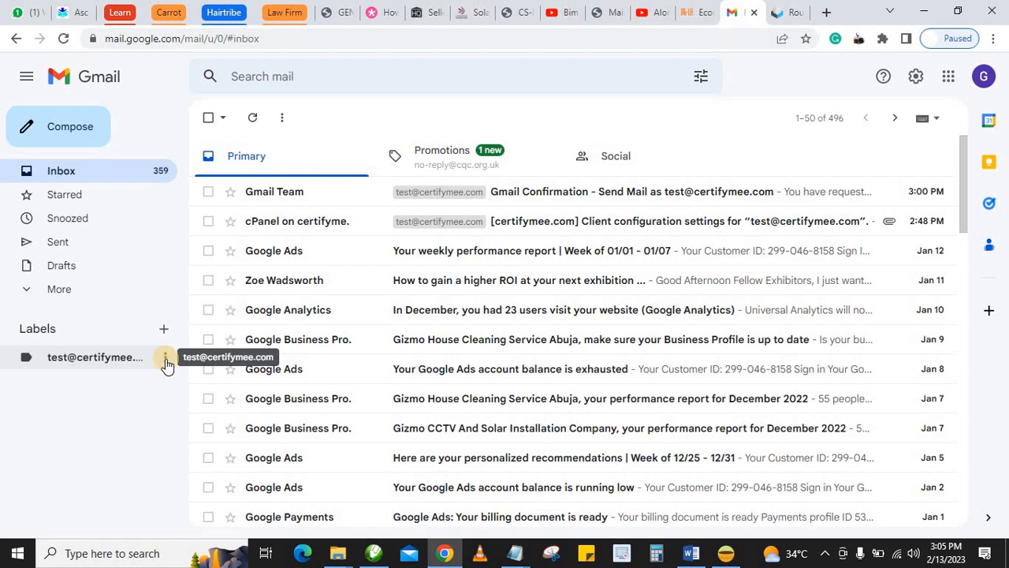
click(166, 359)
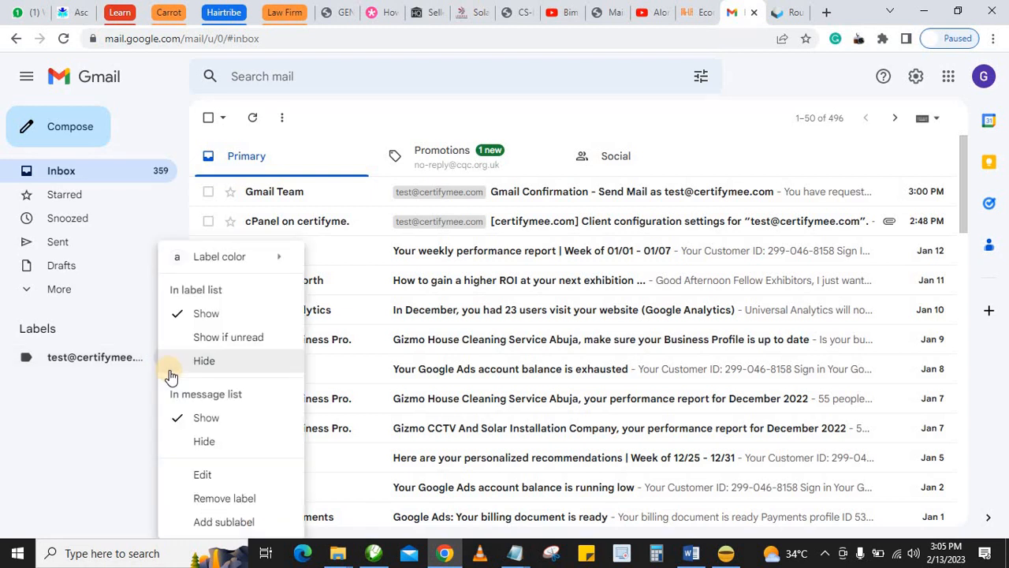
mouse_move(209, 263)
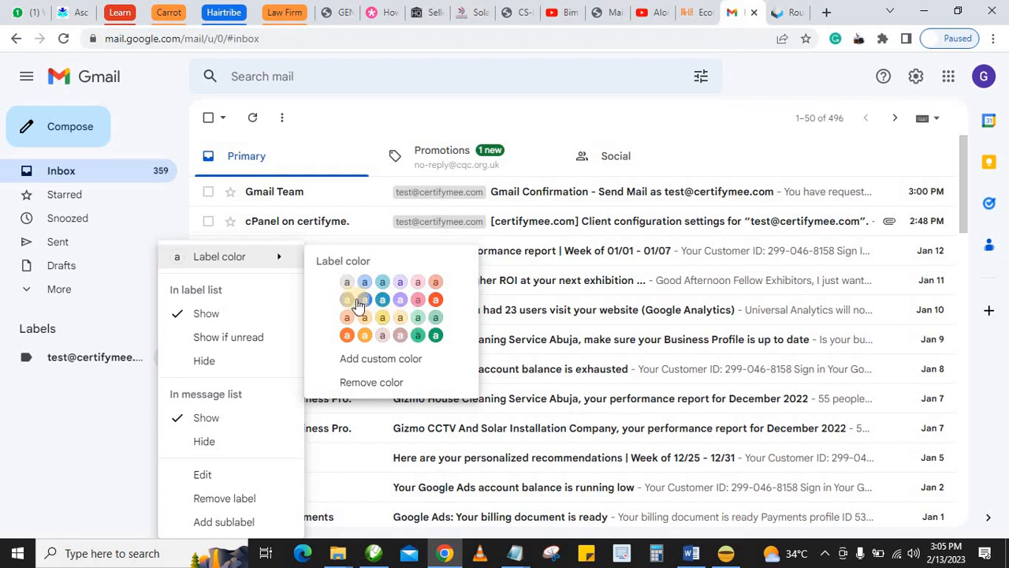
click(436, 337)
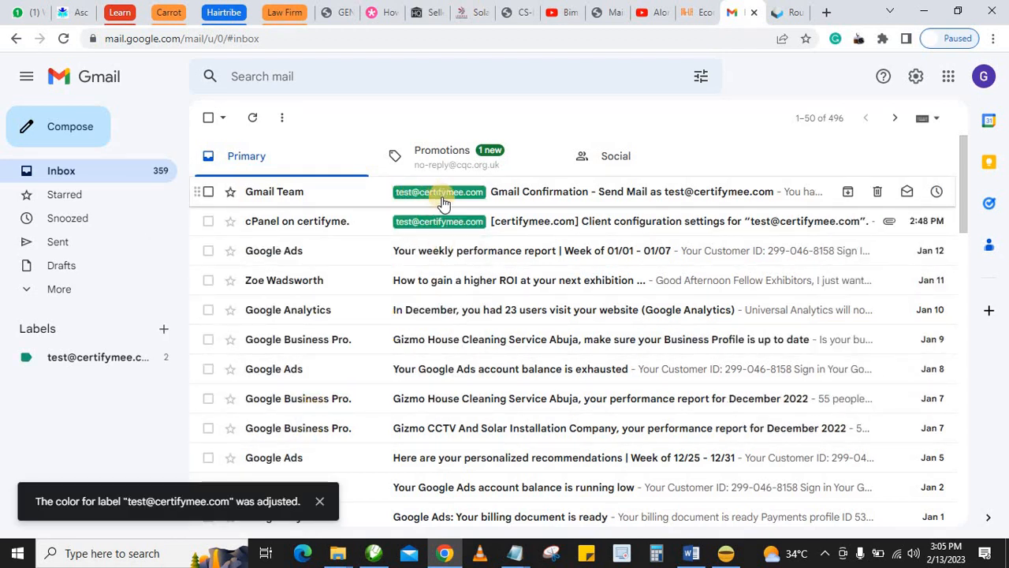